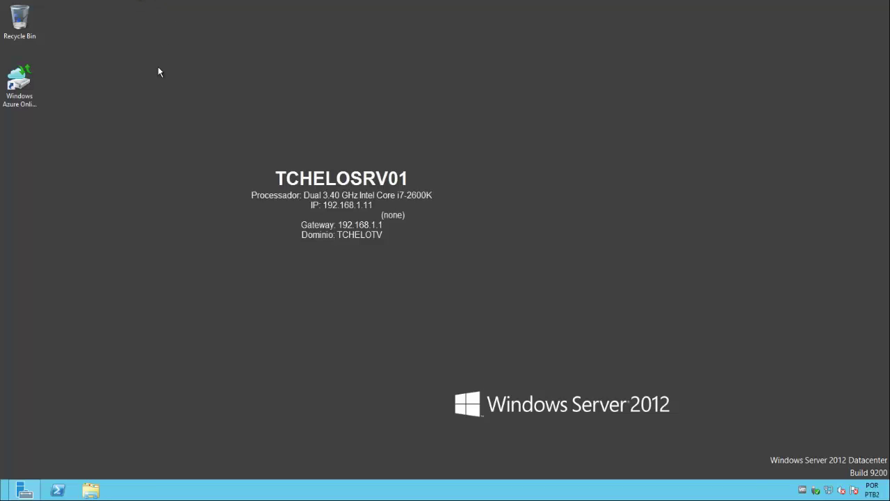
Start adding roles and features in Server Manager, choosing a role-based installation on server TCHELOSRV01
{"action": "left_click", "coordinate": [24, 491]}
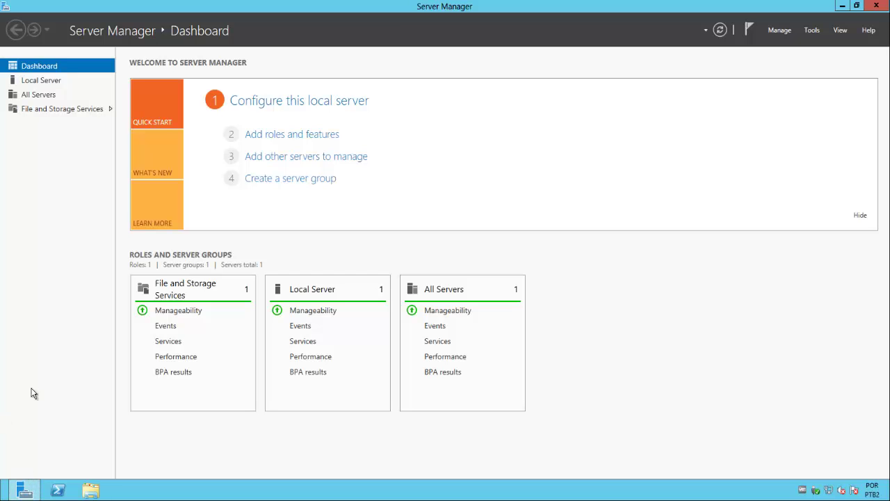
{"action": "left_click", "coordinate": [304, 135]}
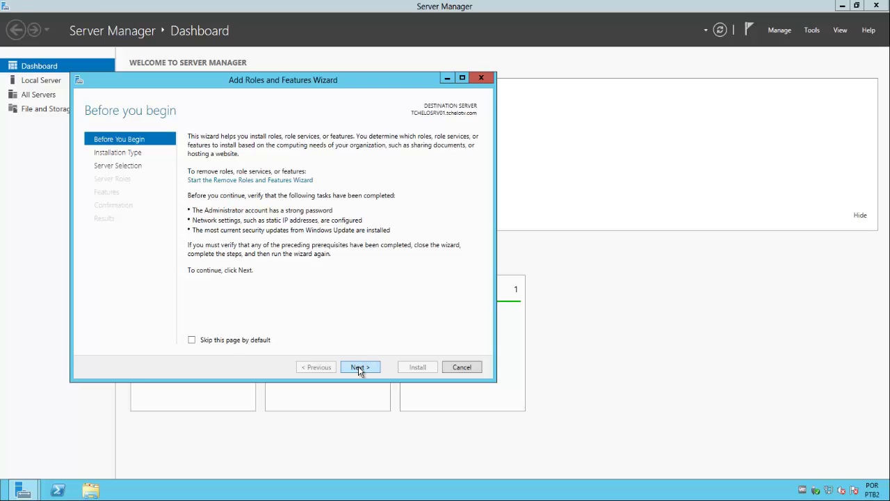
{"action": "left_click", "coordinate": [360, 367]}
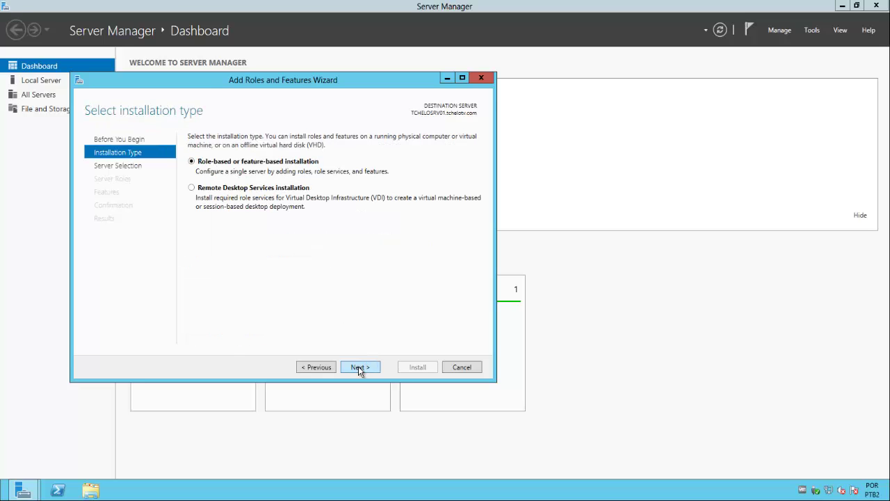
{"action": "left_click", "coordinate": [360, 368]}
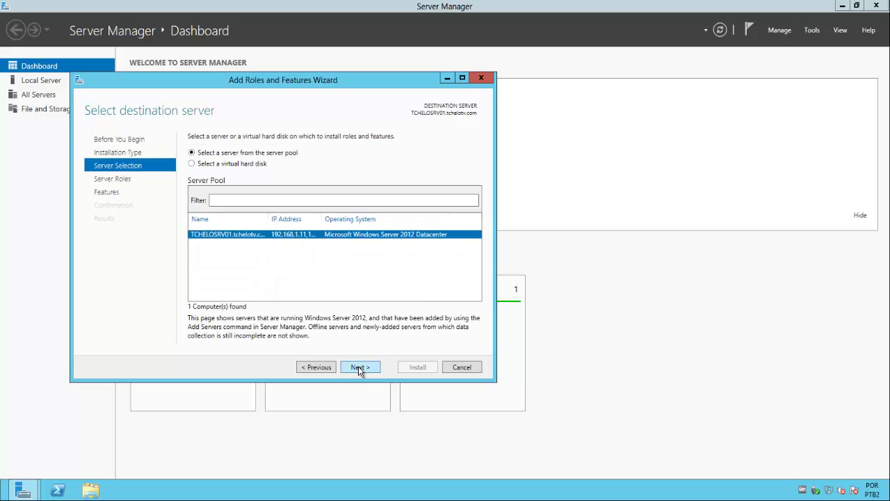
{"action": "left_click", "coordinate": [360, 368]}
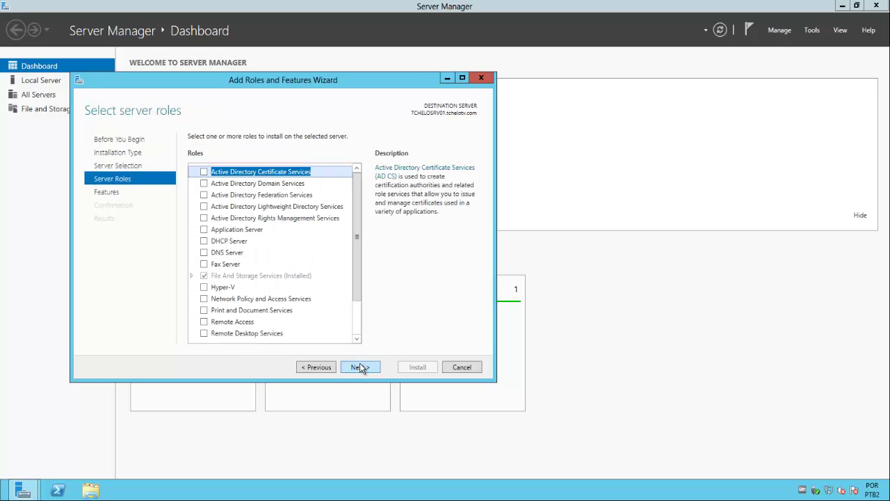
Select the Web Server (IIS) role for TCHELOSRV01, including its required management tools
{"action": "left_click_drag", "start_coordinate": [358, 243], "coordinate": [360, 290]}
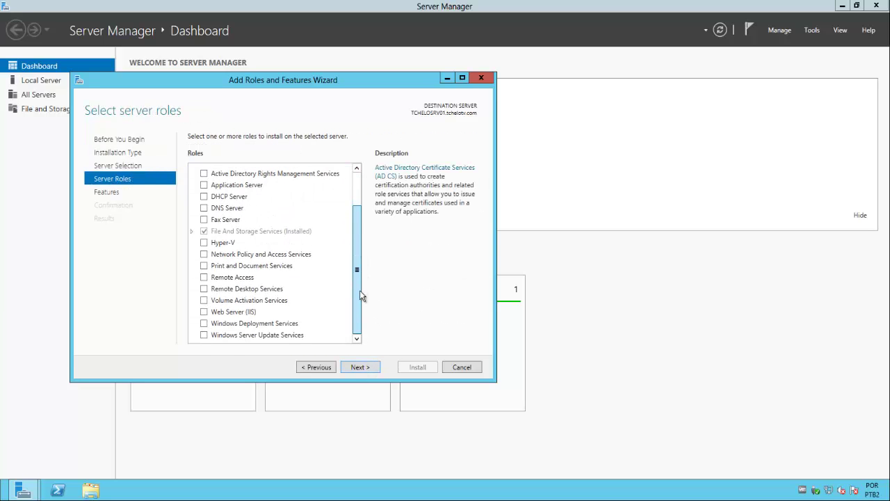
{"action": "left_click", "coordinate": [204, 313]}
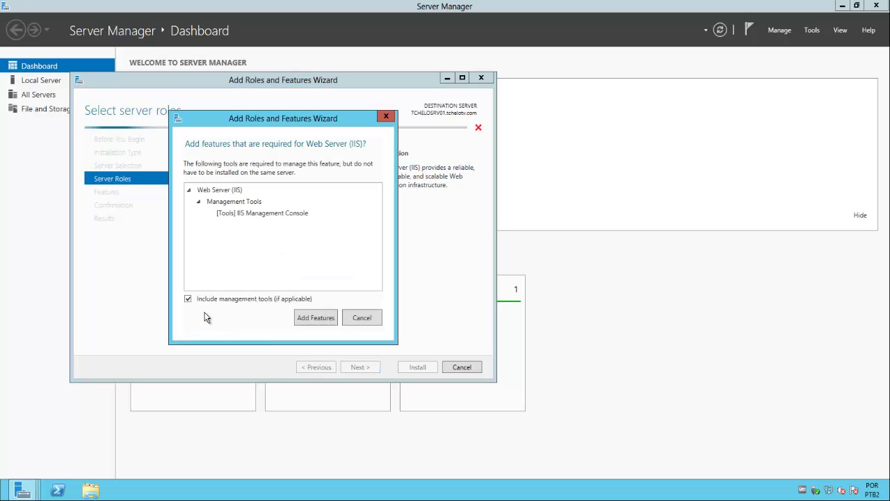
{"action": "left_click", "coordinate": [314, 318]}
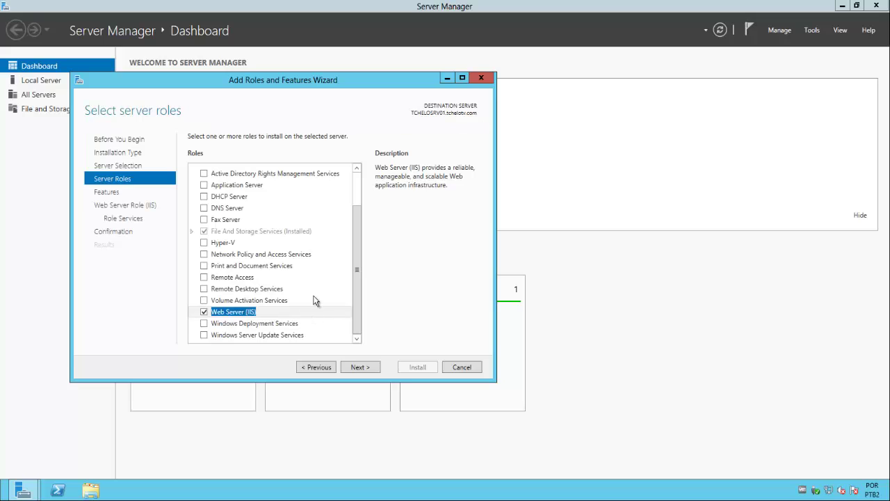
{"action": "left_click", "coordinate": [364, 367]}
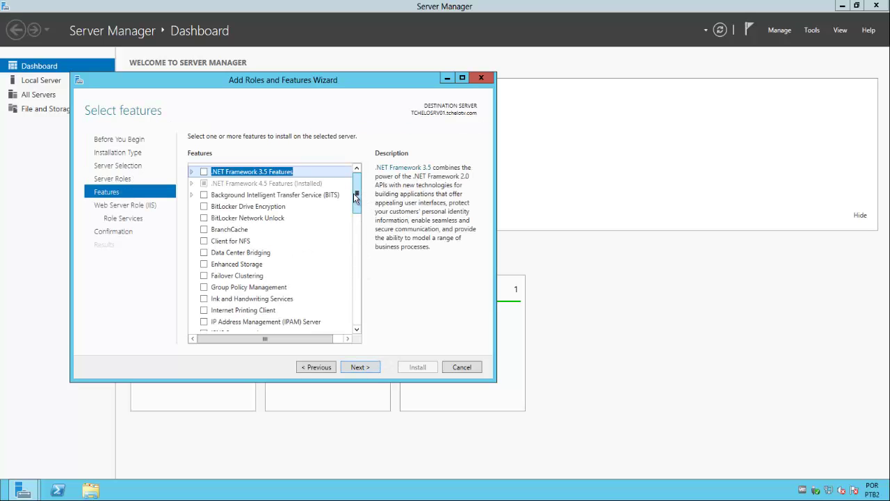
Select the Network Load Balancing feature for TCHELOSRV01, including its administration tools
{"action": "left_click_drag", "start_coordinate": [356, 199], "coordinate": [359, 230]}
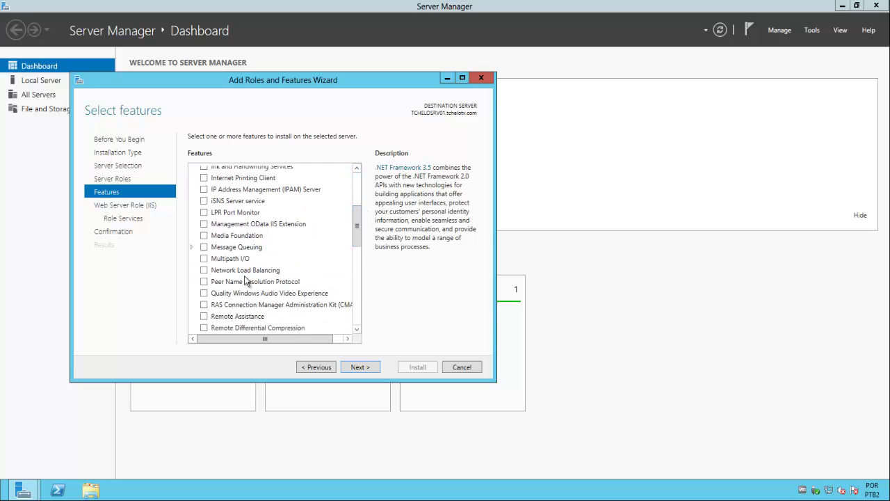
{"action": "left_click", "coordinate": [205, 273]}
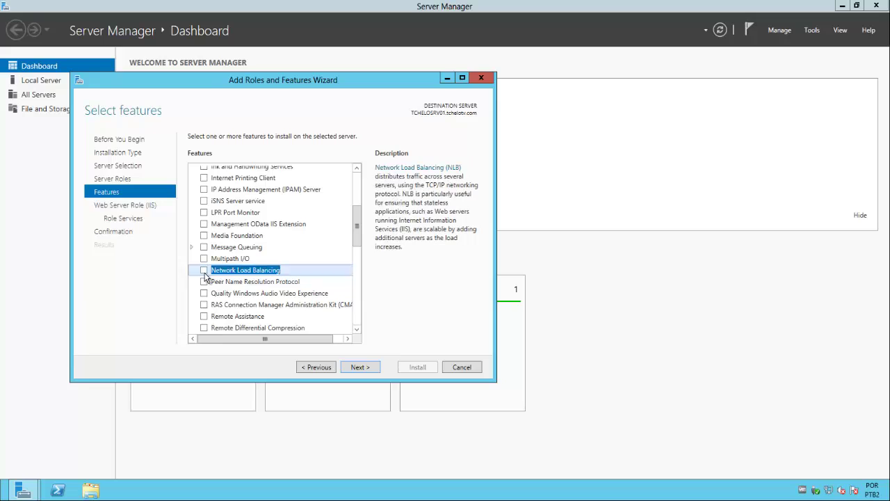
{"action": "left_click", "coordinate": [203, 271]}
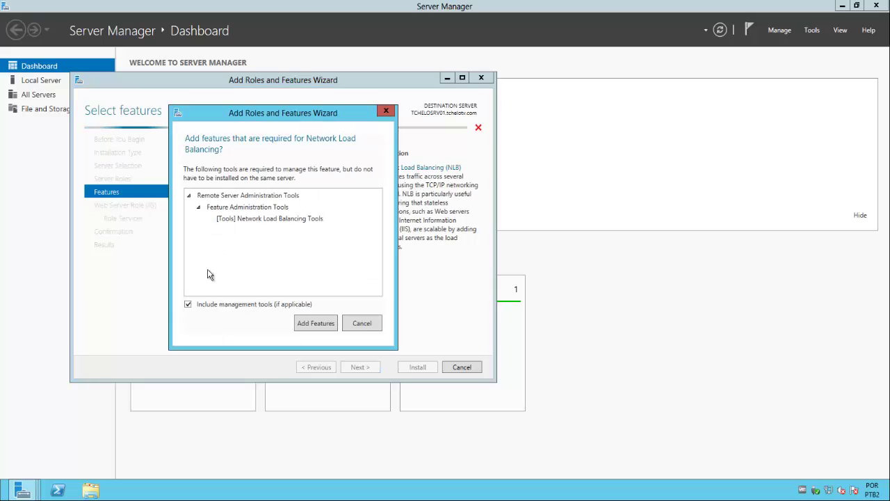
{"action": "left_click", "coordinate": [313, 322]}
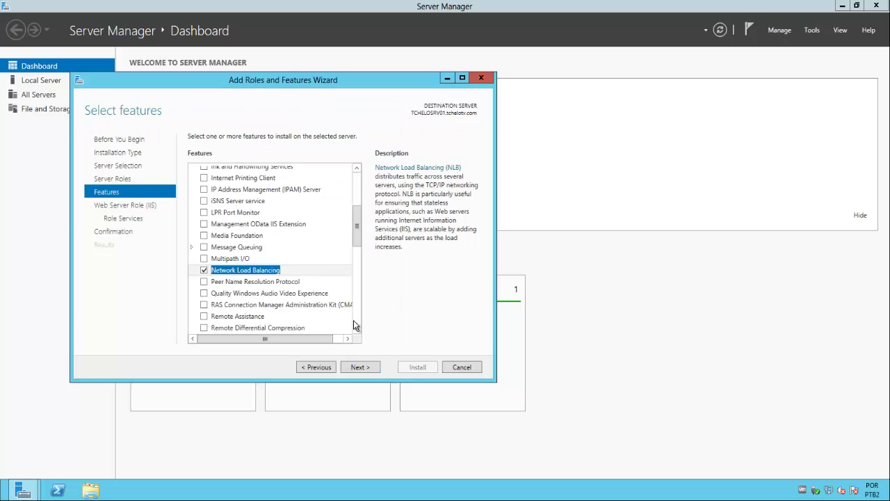
{"action": "left_click", "coordinate": [364, 367]}
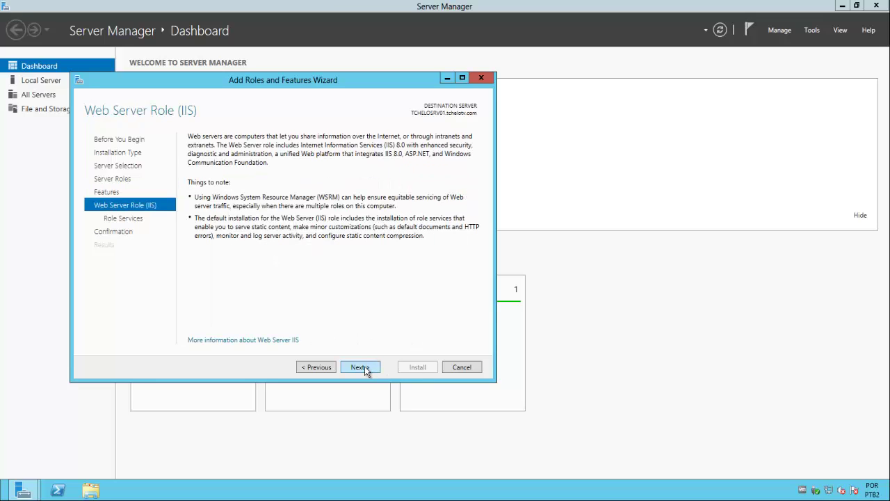
Keep the default IIS role services, install the selected role and feature on TCHELOSRV01, and close the wizard
{"action": "left_click", "coordinate": [365, 368]}
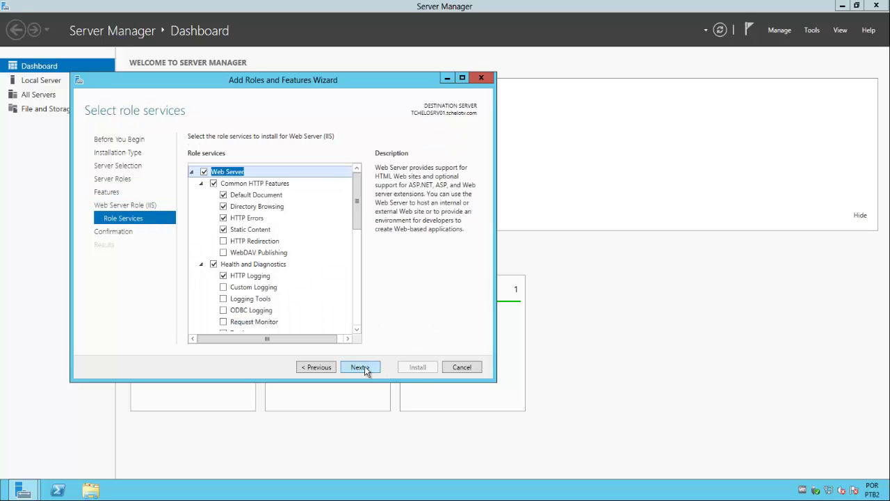
{"action": "left_click", "coordinate": [365, 367]}
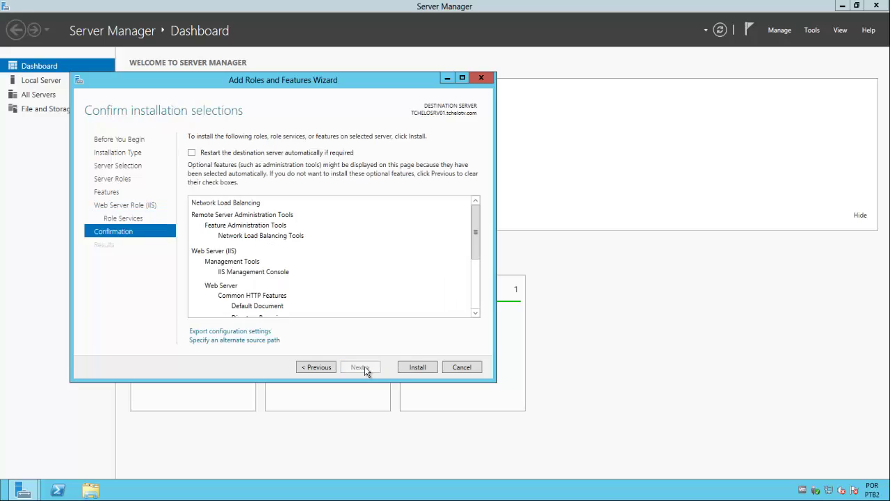
{"action": "left_click", "coordinate": [315, 366]}
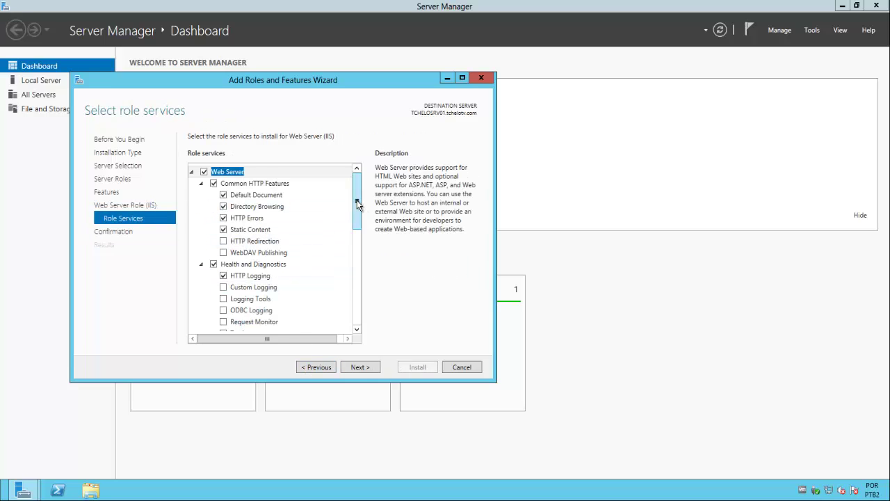
{"action": "mouse_move", "coordinate": [358, 203]}
{"action": "left_mouse_down"}
{"action": "mouse_move", "coordinate": [358, 275]}
{"action": "mouse_move", "coordinate": [361, 192]}
{"action": "left_mouse_up"}
{"action": "left_click", "coordinate": [361, 369]}
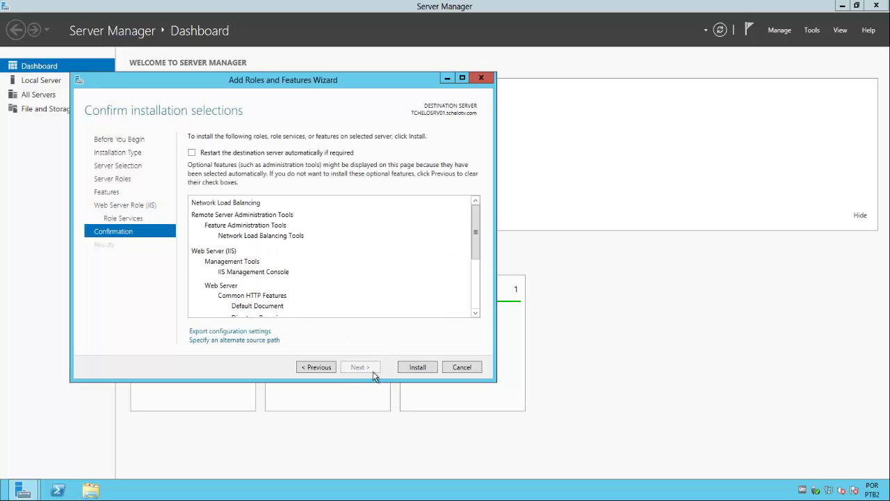
{"action": "left_click", "coordinate": [415, 371]}
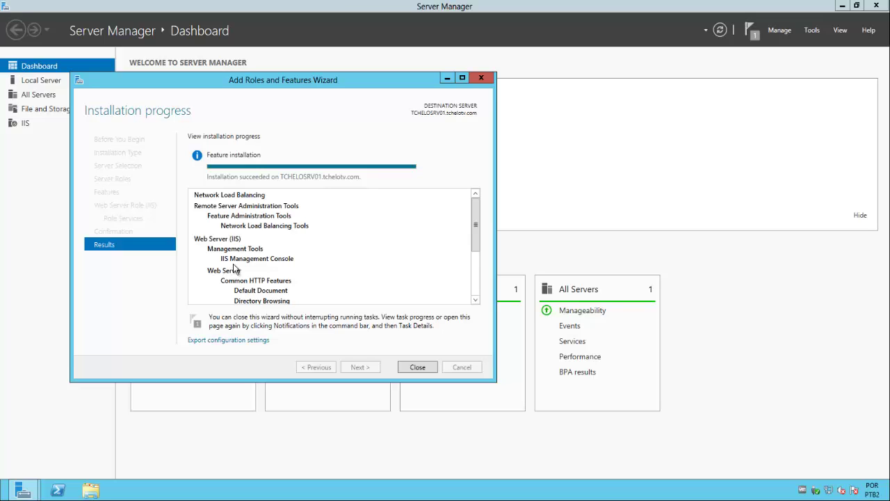
{"action": "left_click", "coordinate": [421, 365]}
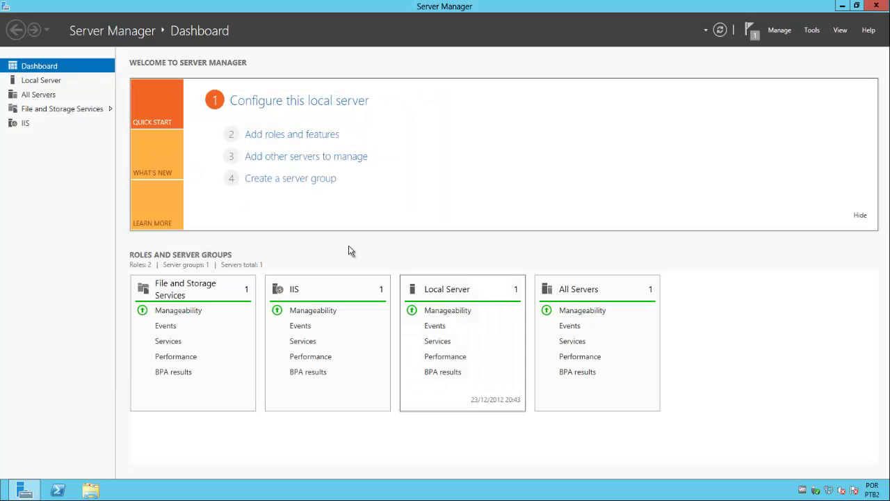
Switch to the TCHELOSRV02 machine and start a role-based installation for that server in Server Manager
{"action": "left_click", "coordinate": [213, 1]}
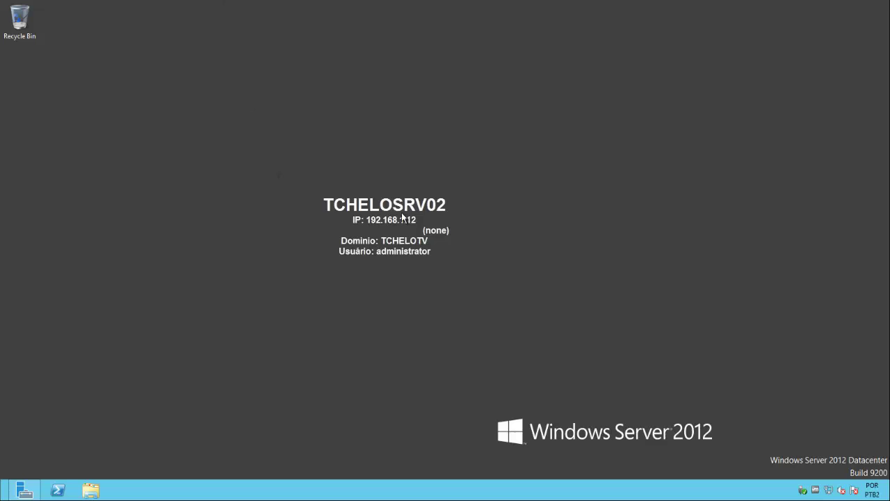
{"action": "left_click", "coordinate": [25, 490]}
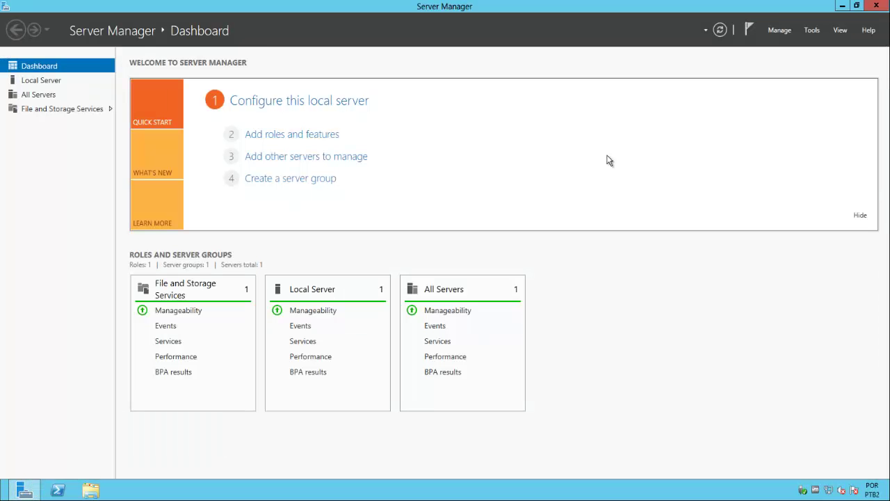
{"action": "left_click", "coordinate": [292, 134]}
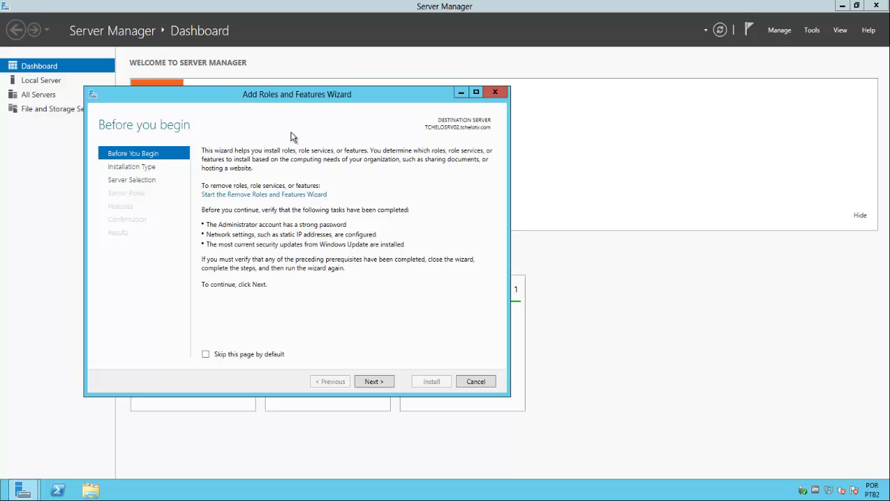
{"action": "left_click", "coordinate": [375, 381]}
{"action": "left_click", "coordinate": [374, 381]}
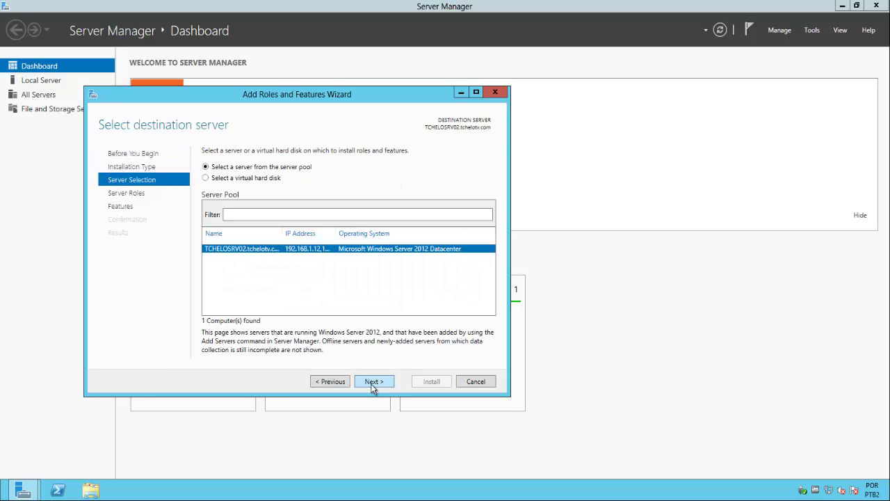
{"action": "left_click", "coordinate": [374, 382]}
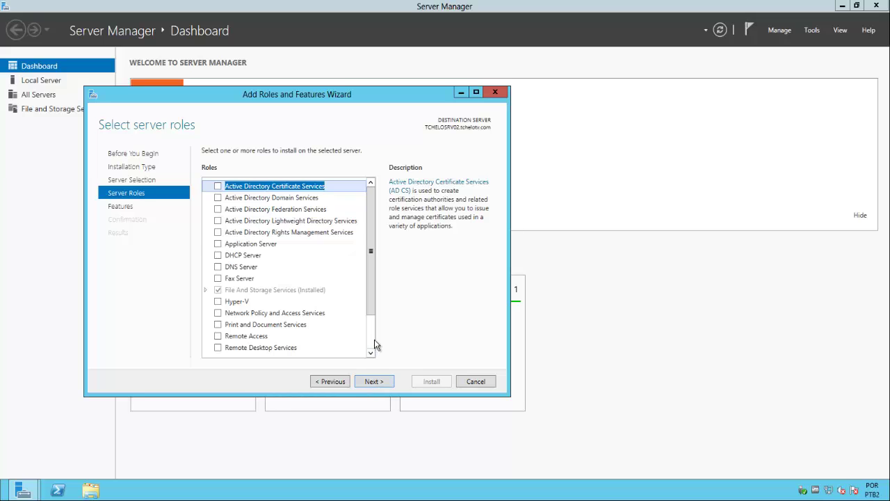
Select the Web Server (IIS) role for TCHELOSRV02, including its required management tools
{"action": "scroll", "coordinate": [374, 342], "scroll_direction": "down", "scroll_amount": 2}
{"action": "left_click", "coordinate": [218, 329]}
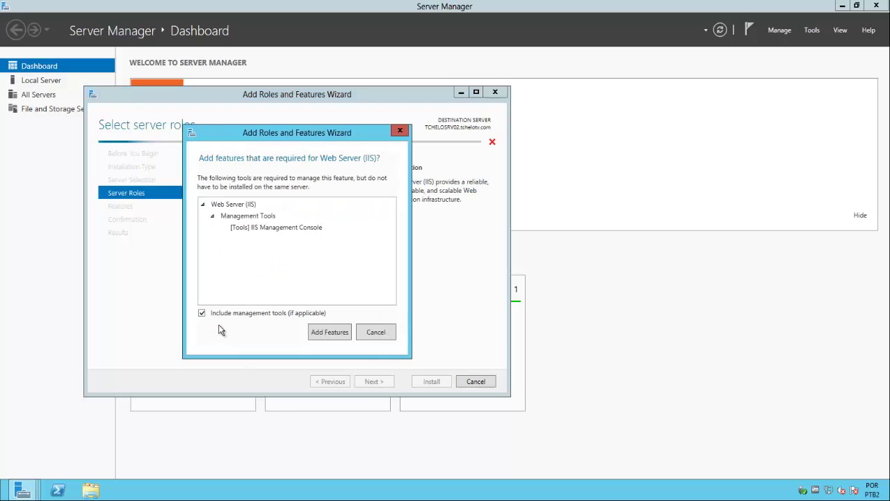
{"action": "left_click", "coordinate": [329, 334]}
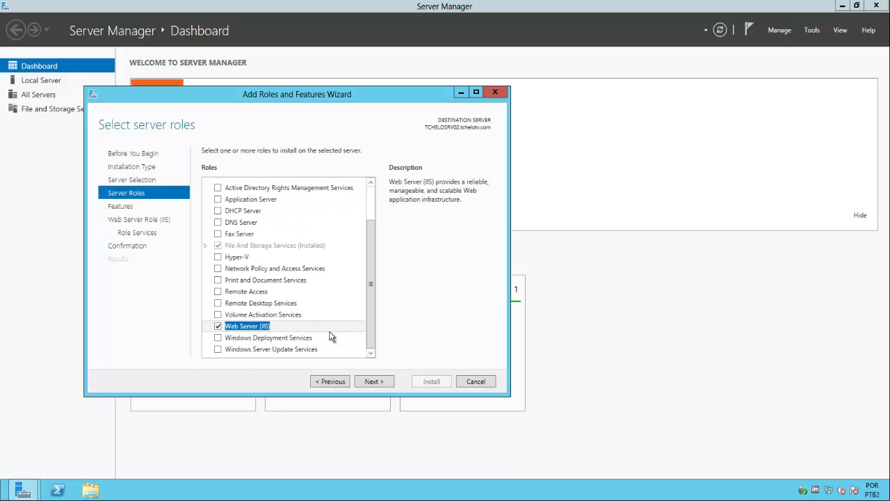
{"action": "left_click", "coordinate": [376, 382]}
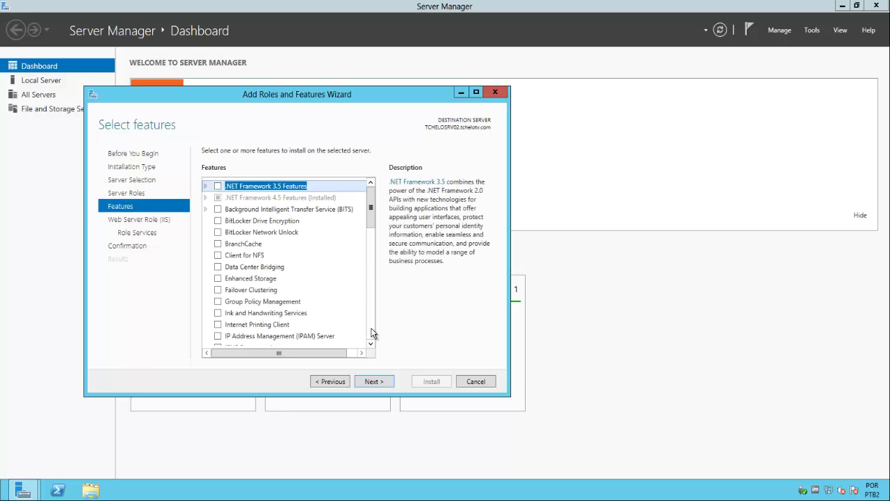
Select the Network Load Balancing feature for TCHELOSRV02, including its administration tools
{"action": "scroll", "coordinate": [374, 345], "scroll_direction": "down", "scroll_amount": 5}
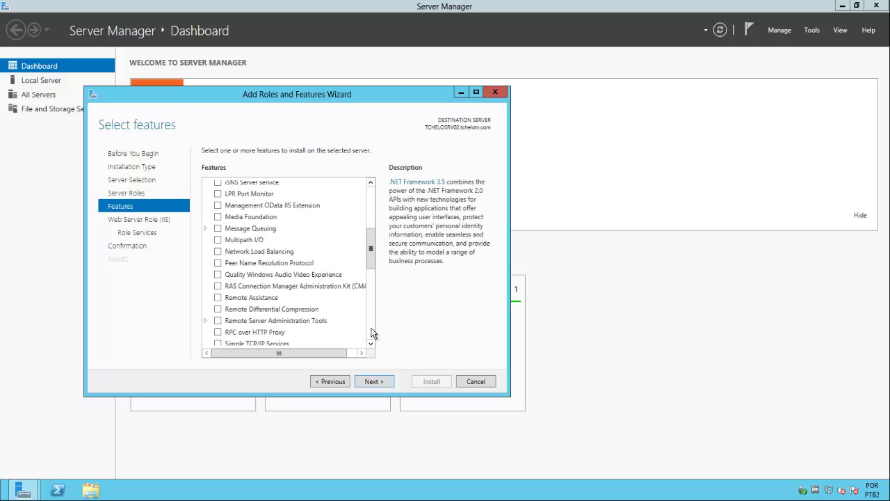
{"action": "left_click", "coordinate": [218, 251]}
{"action": "left_click", "coordinate": [329, 338]}
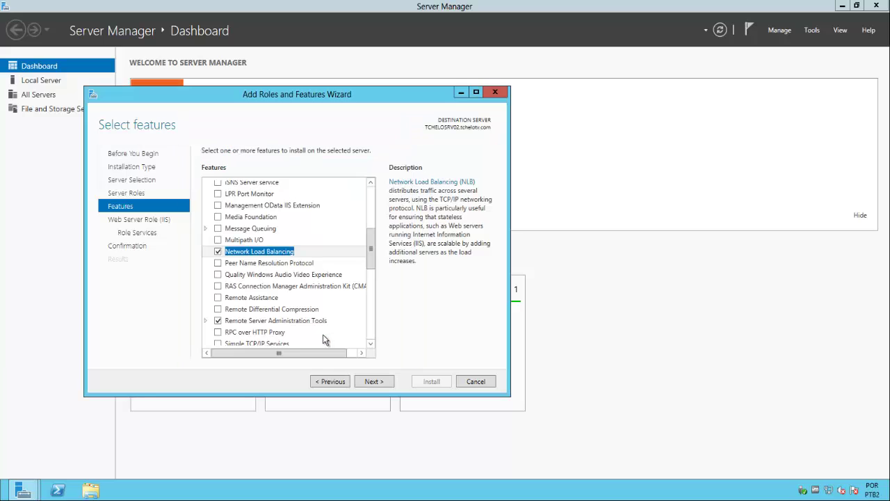
{"action": "left_click", "coordinate": [373, 380]}
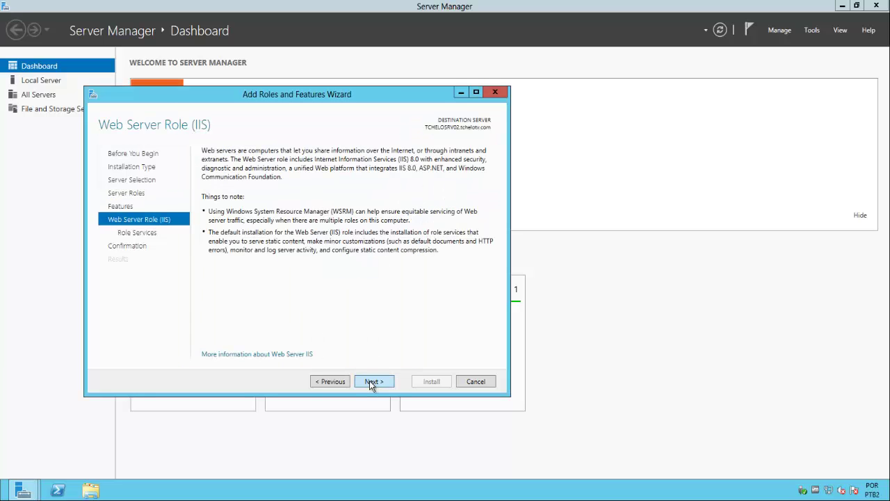
Keep the default IIS role services, install the selected role and feature on TCHELOSRV02, and close the wizard
{"action": "left_click", "coordinate": [370, 381]}
{"action": "left_click", "coordinate": [370, 381]}
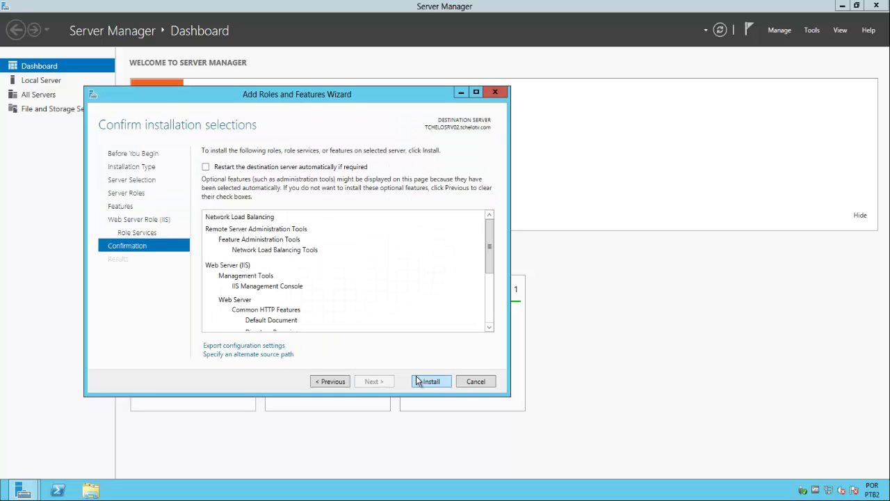
{"action": "left_click", "coordinate": [418, 381]}
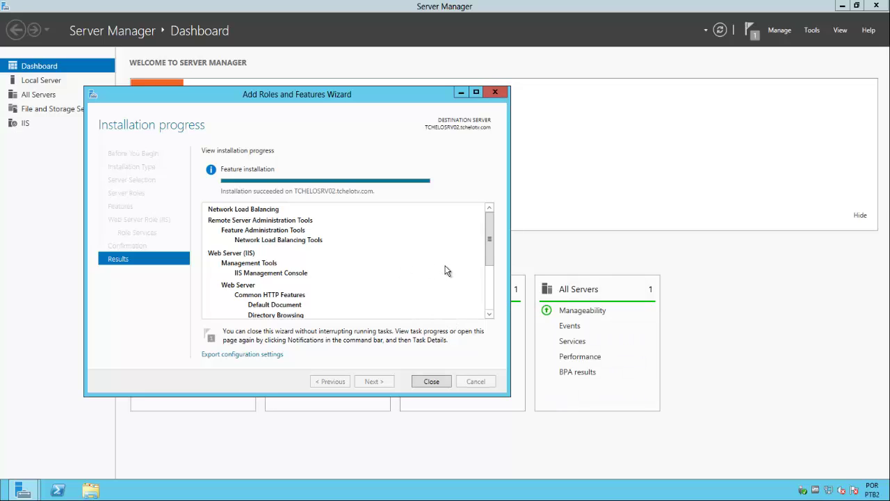
{"action": "left_click", "coordinate": [429, 382]}
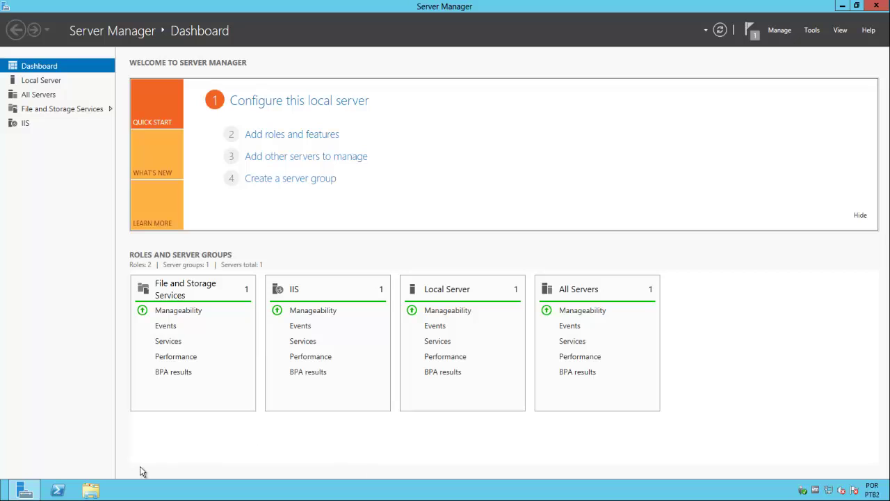
Open the C:\inetpub\wwwroot folder on TCHELOSRV02 in File Explorer
{"action": "left_click", "coordinate": [93, 492]}
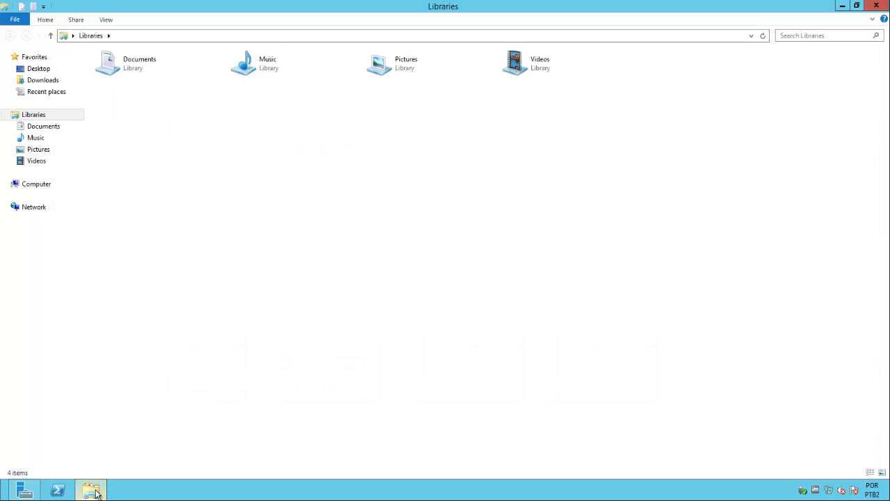
{"action": "left_click", "coordinate": [36, 185]}
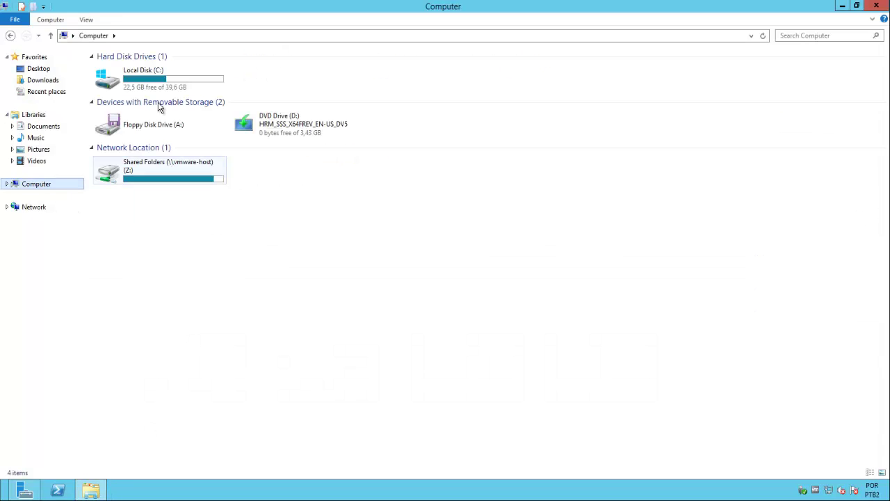
{"action": "double_click", "coordinate": [141, 71]}
{"action": "double_click", "coordinate": [127, 94]}
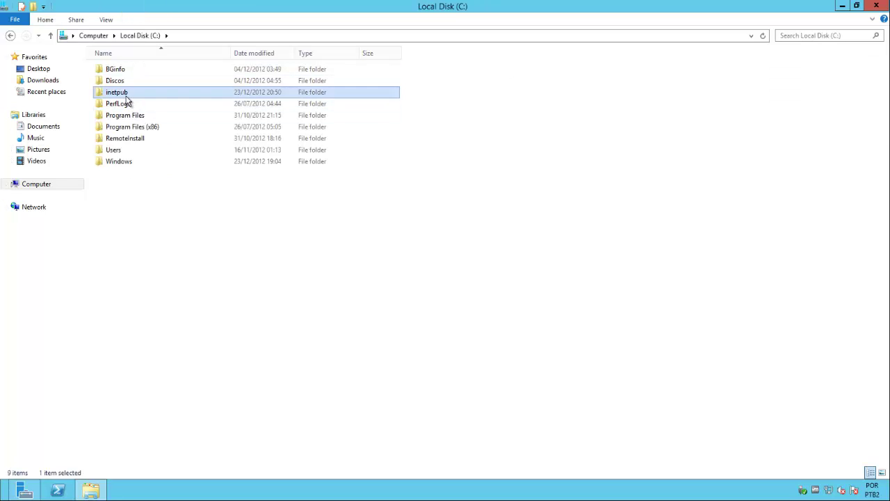
{"action": "double_click", "coordinate": [132, 116]}
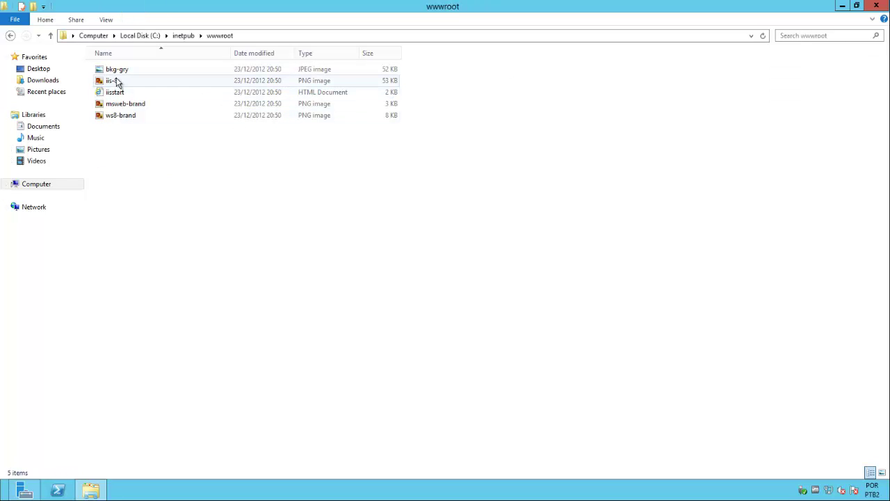
Open the iis-8 image from the wwwroot folder in Paint
{"action": "left_click", "coordinate": [117, 81]}
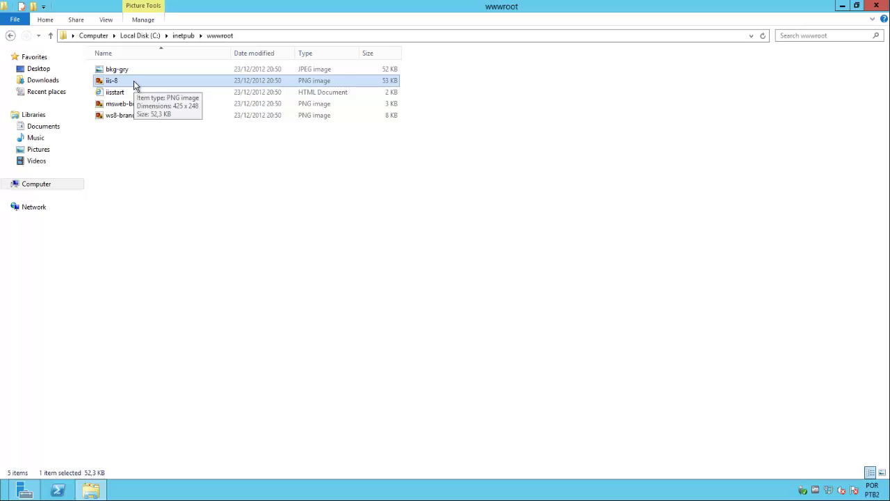
{"action": "right_click", "coordinate": [129, 81]}
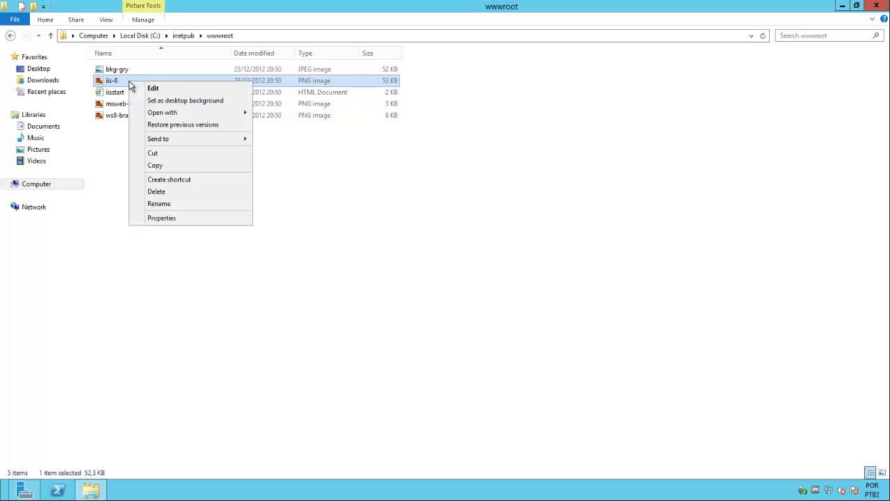
{"action": "mouse_move", "coordinate": [162, 116]}
{"action": "left_click", "coordinate": [286, 111]}
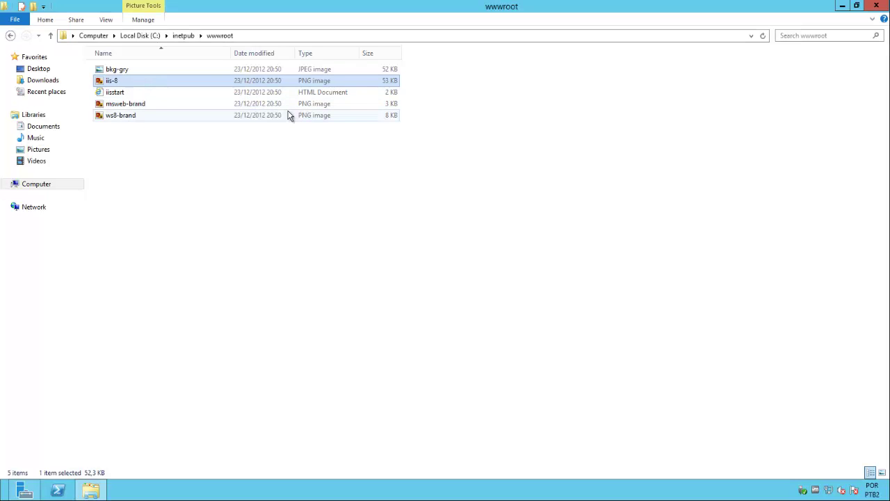
{"action": "double_click", "coordinate": [529, 60]}
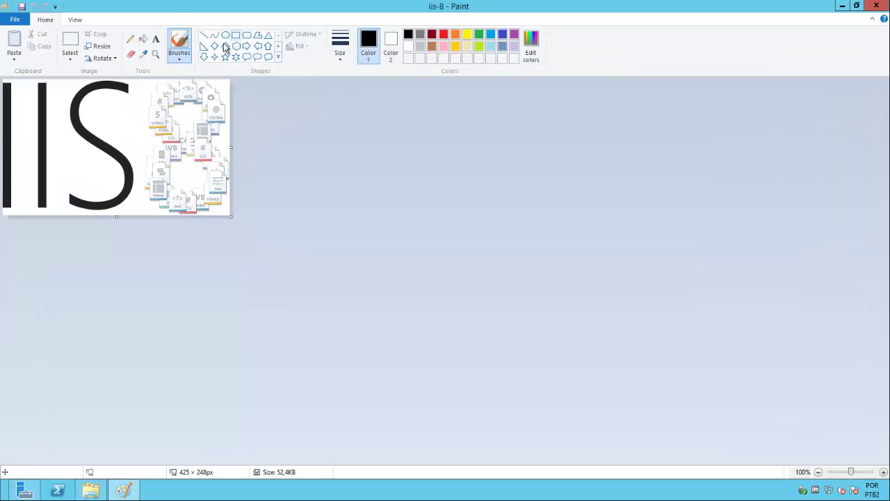
Add the text SRV02 in red inside the upper curve of the S in the IIS logo
{"action": "left_click", "coordinate": [156, 39]}
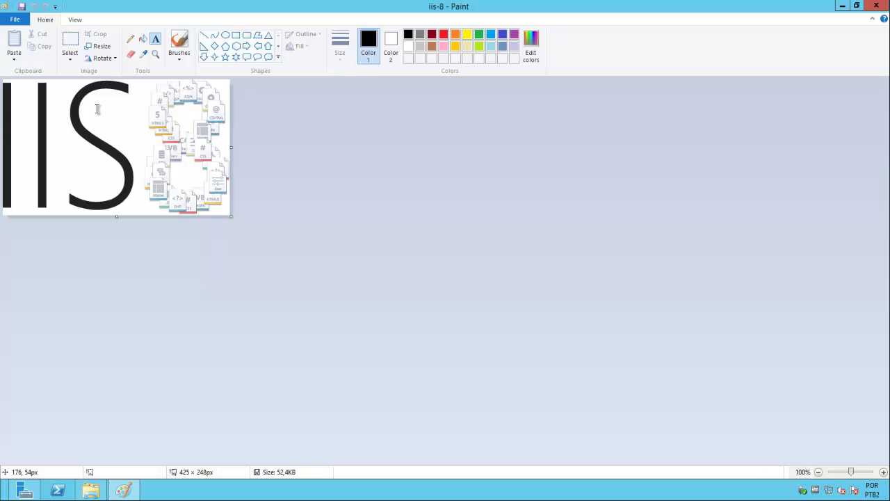
{"action": "left_click_drag", "start_coordinate": [97, 108], "coordinate": [164, 138]}
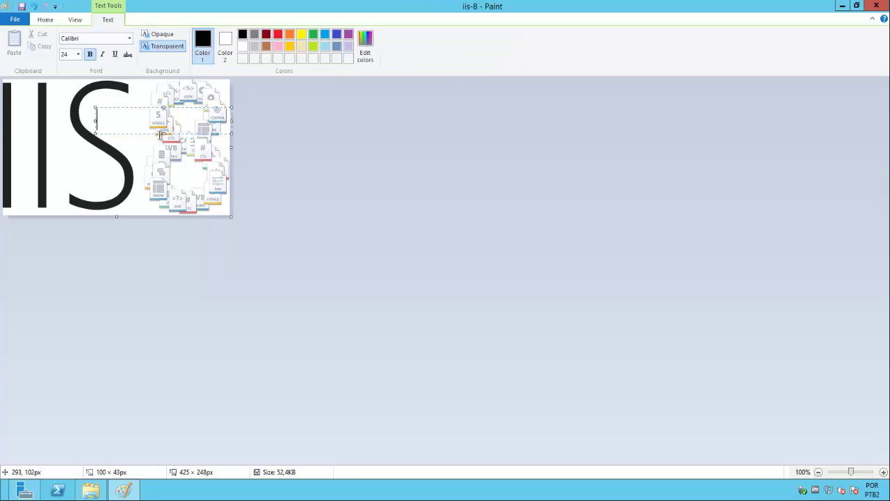
{"action": "type", "text": "SRV02"}
{"action": "key", "text": "ctrl+a"}
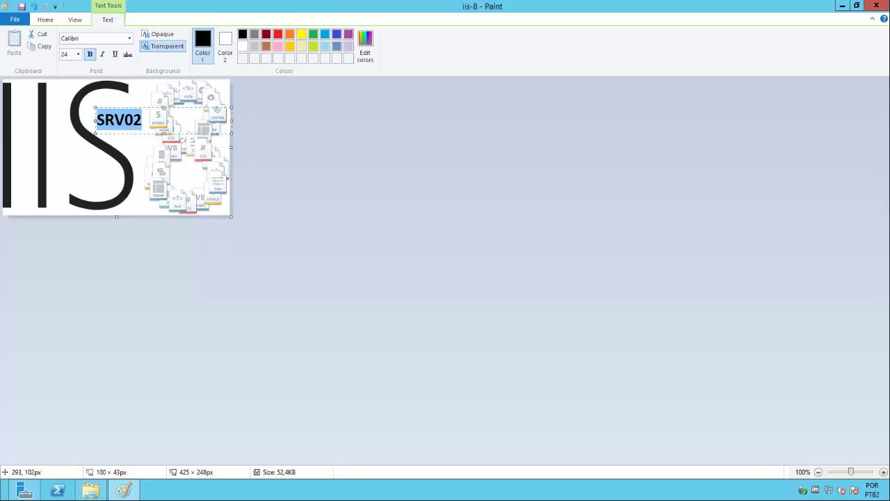
{"action": "left_click", "coordinate": [279, 35]}
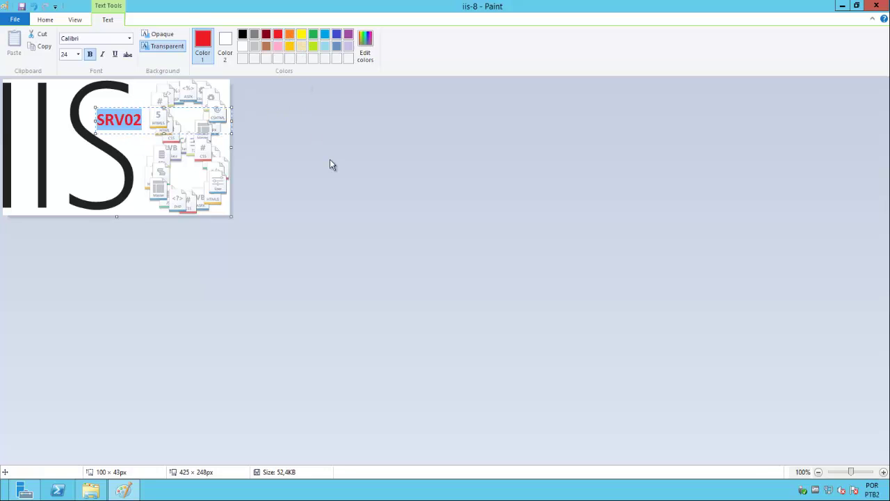
{"action": "left_click", "coordinate": [137, 153]}
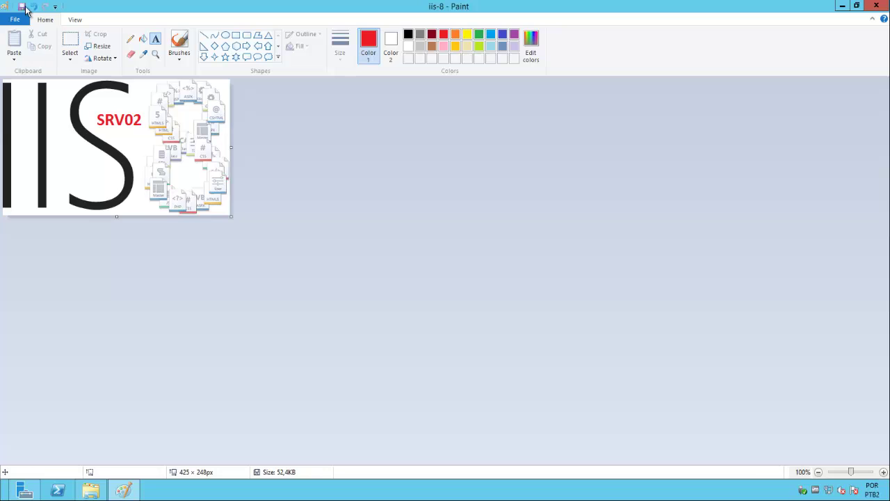
Save the edited iis-8 image, then close Paint and the wwwroot folder window
{"action": "left_click", "coordinate": [23, 7]}
{"action": "left_click", "coordinate": [876, 5]}
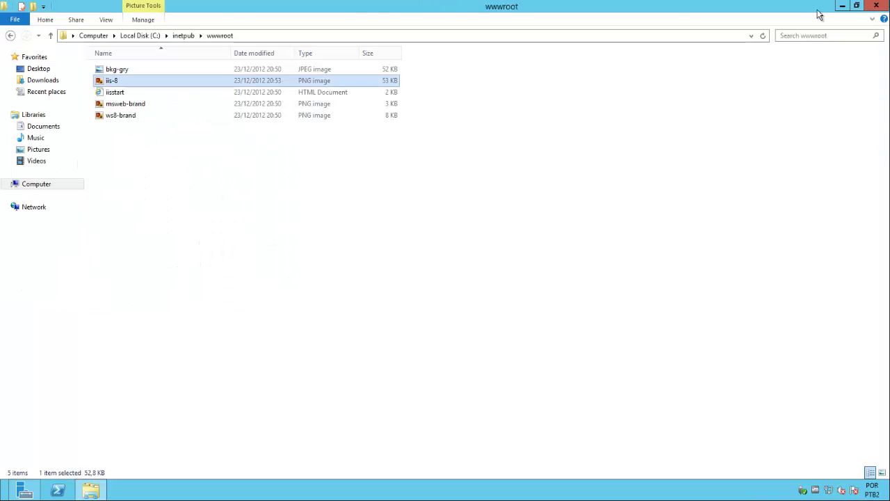
{"action": "left_click", "coordinate": [877, 6]}
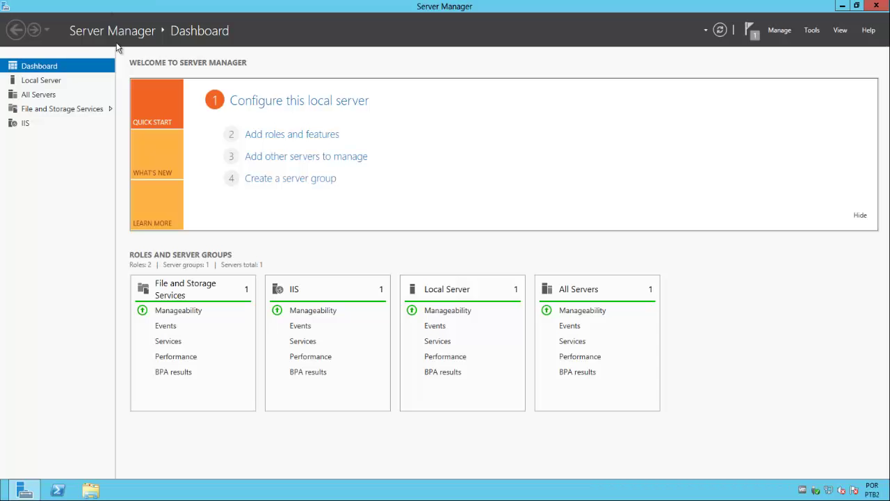
Switch to the TCHELOSRV01 machine and open its C:\inetpub\wwwroot folder in File Explorer
{"action": "left_click", "coordinate": [90, 491]}
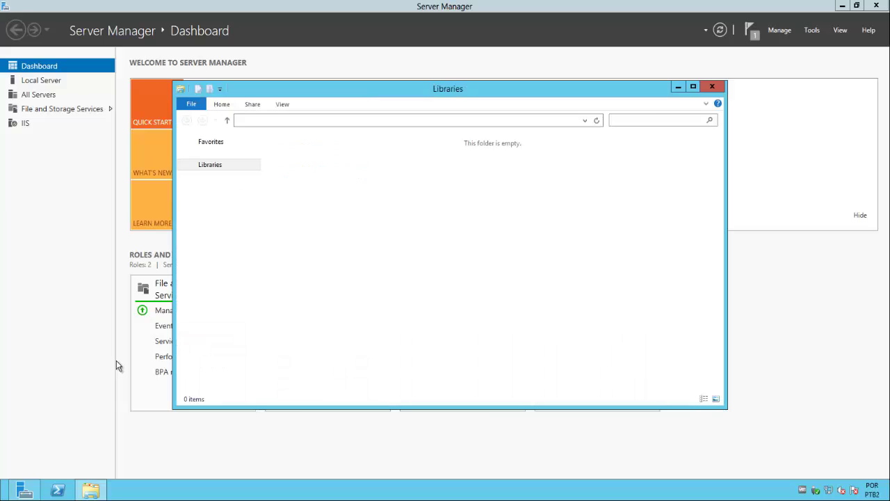
{"action": "double_click", "coordinate": [412, 89]}
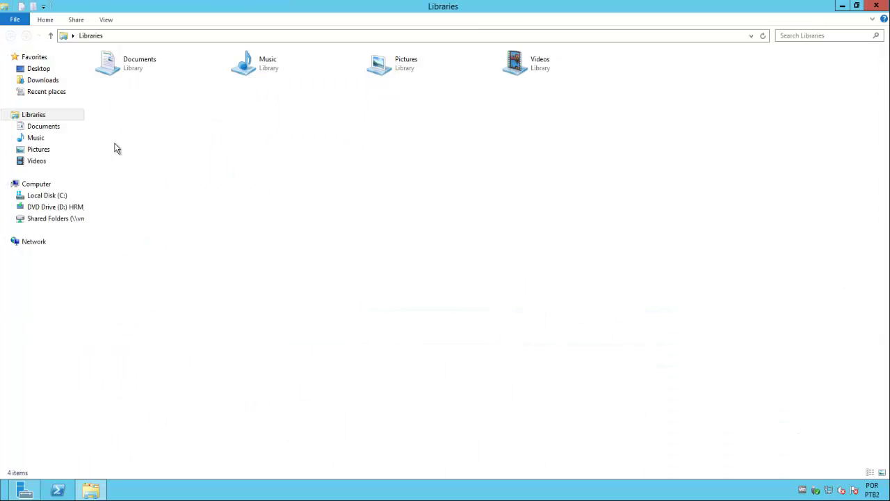
{"action": "left_click", "coordinate": [46, 195]}
{"action": "double_click", "coordinate": [129, 81]}
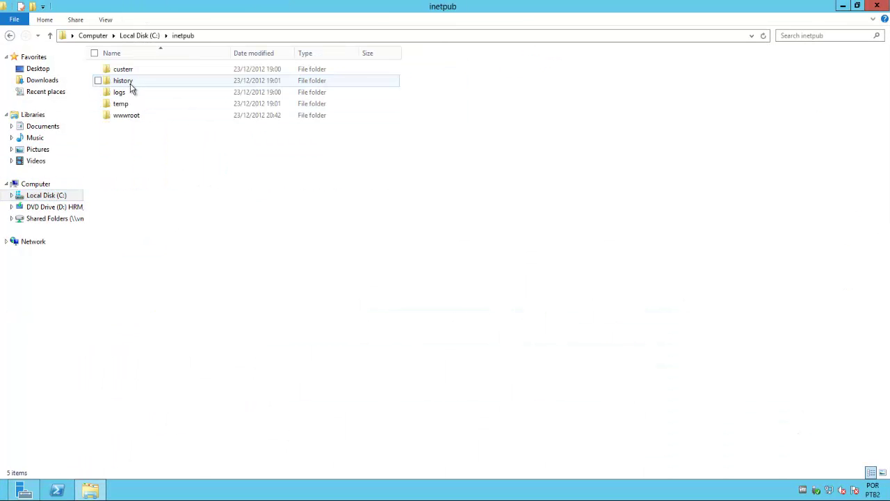
{"action": "left_click", "coordinate": [133, 117]}
{"action": "double_click", "coordinate": [133, 117]}
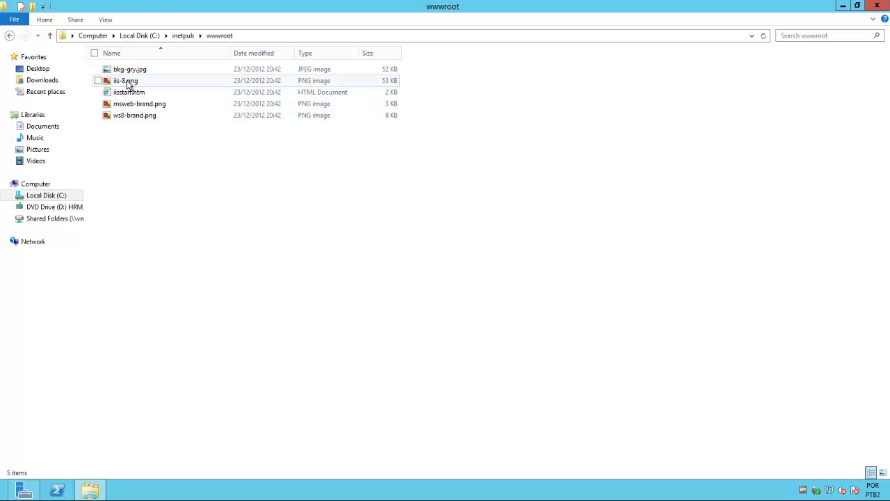
Open TCHELOSRV01's iis-8.png image in Paint
{"action": "left_click", "coordinate": [128, 82]}
{"action": "right_click", "coordinate": [128, 82]}
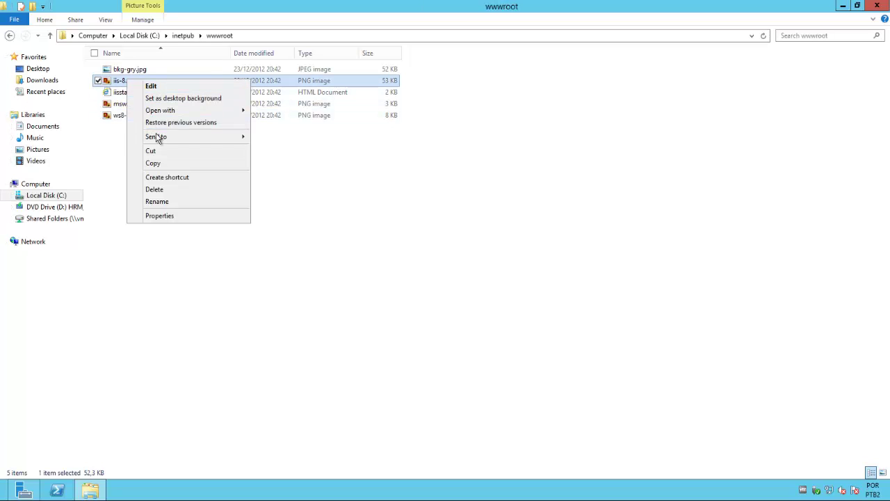
{"action": "mouse_move", "coordinate": [218, 111]}
{"action": "left_click", "coordinate": [264, 110]}
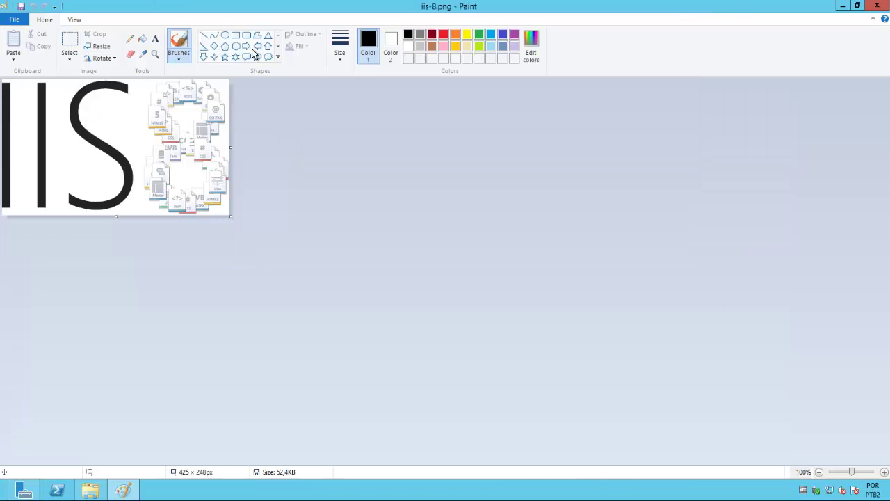
Add the text SRV01 in blue inside the upper curve of the logo's S, then save iis-8.png and close Paint
{"action": "left_click", "coordinate": [155, 41]}
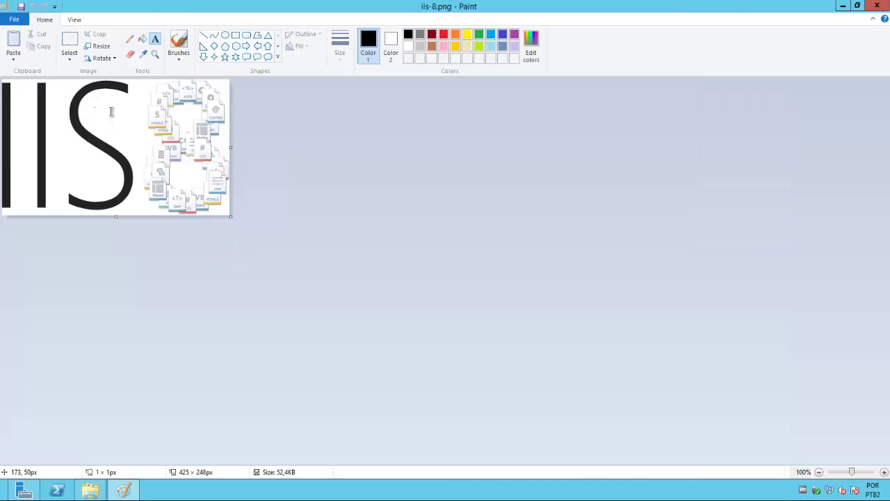
{"action": "left_click_drag", "start_coordinate": [93, 106], "coordinate": [148, 130]}
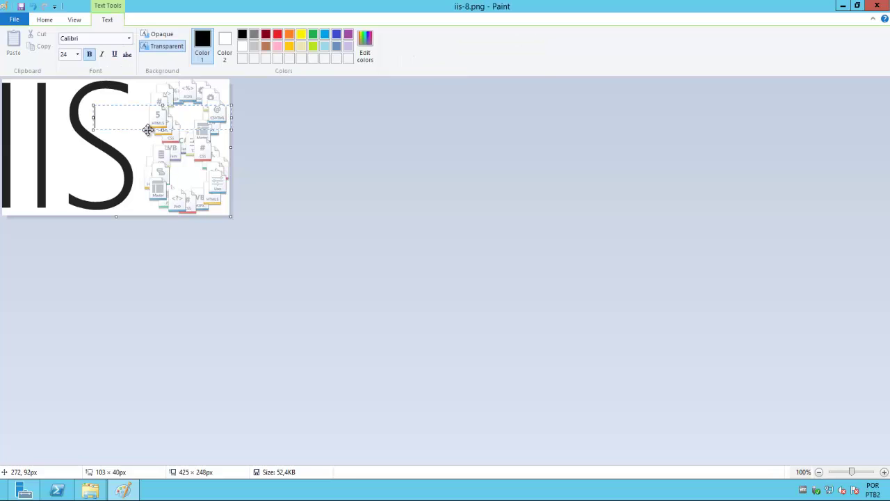
{"action": "type", "text": "SRV01"}
{"action": "key", "text": "ctrl+a"}
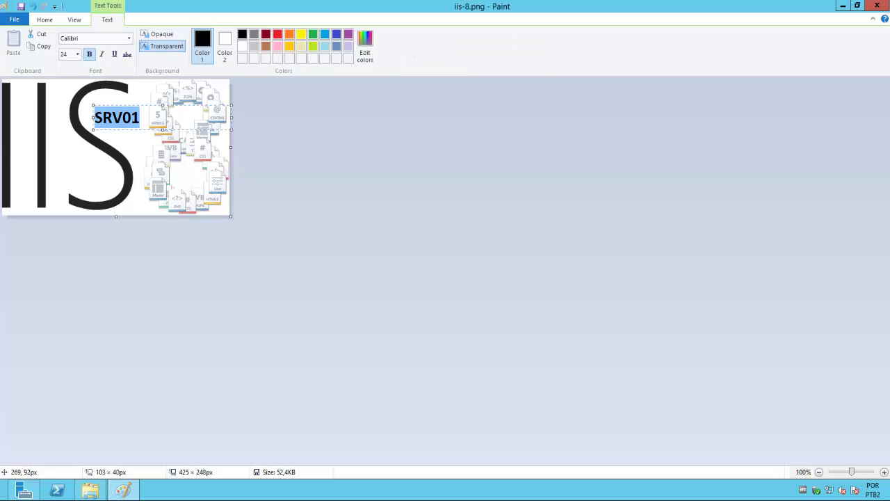
{"action": "left_click", "coordinate": [334, 37]}
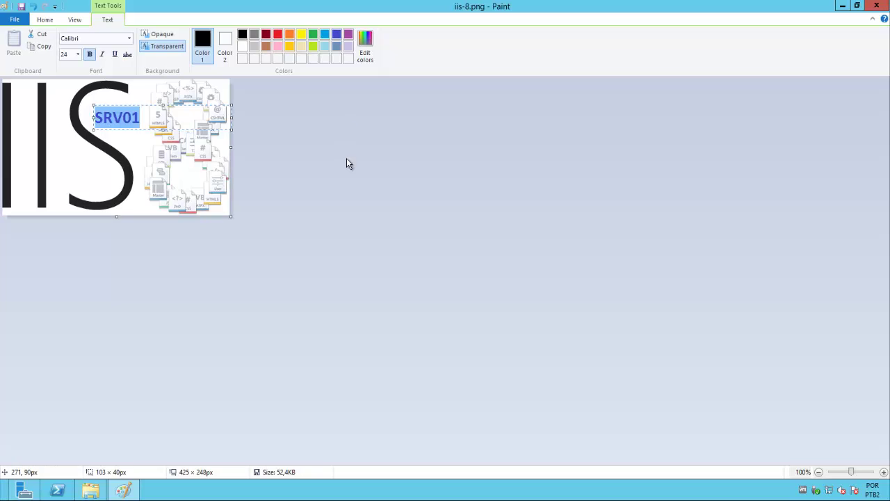
{"action": "left_click", "coordinate": [137, 163]}
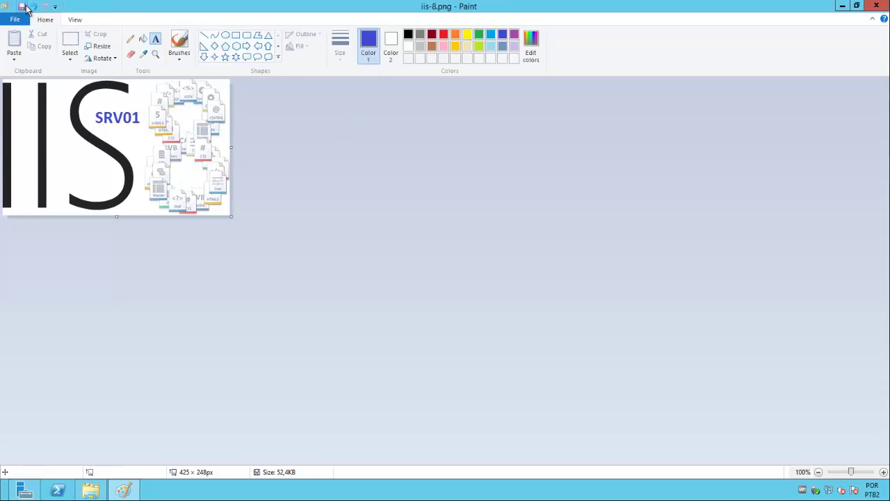
{"action": "left_click", "coordinate": [23, 8]}
{"action": "left_click", "coordinate": [876, 6]}
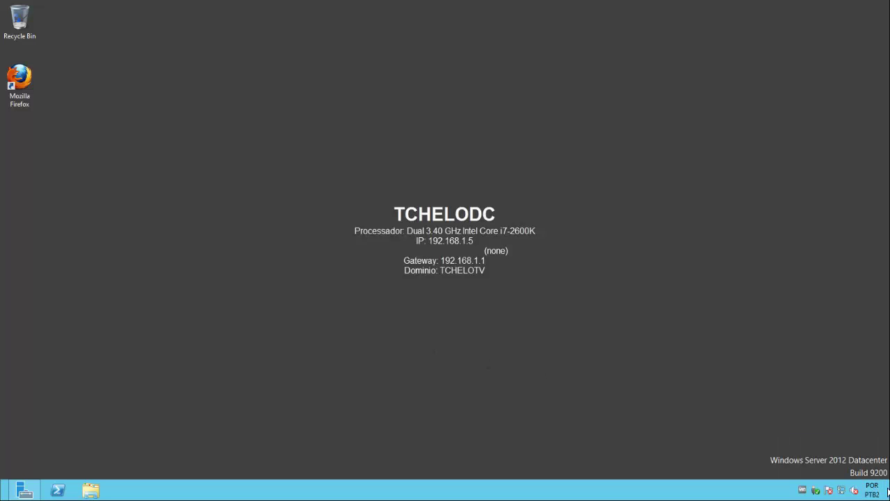
{"action": "mouse_move", "coordinate": [888, 494]}
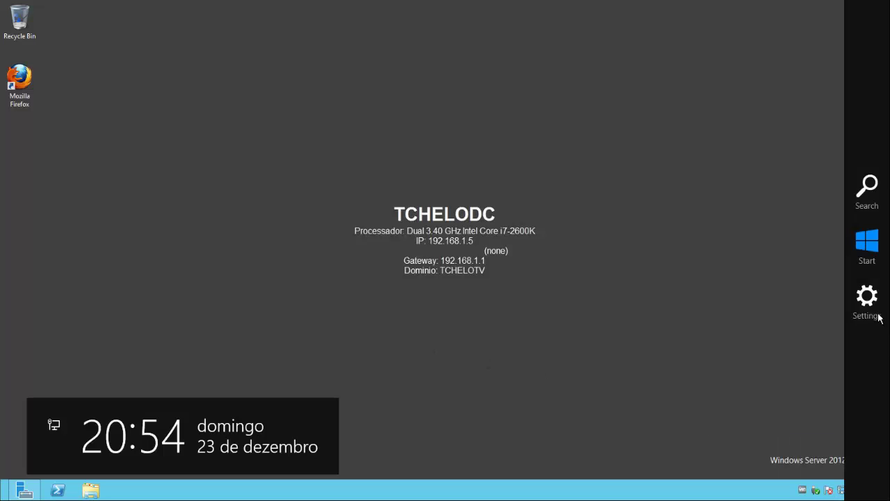
{"action": "left_click", "coordinate": [867, 243]}
{"action": "left_click", "coordinate": [181, 277]}
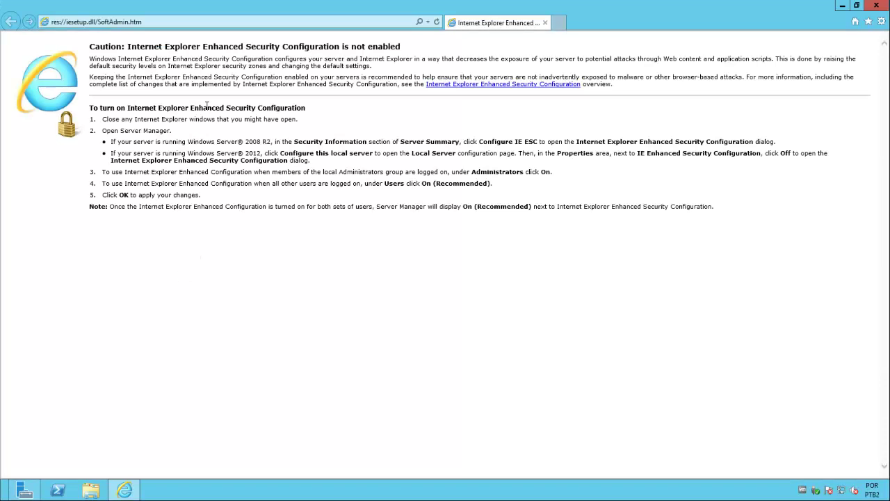
{"action": "left_click", "coordinate": [165, 23]}
{"action": "type", "text": "tchelosrv01/"}
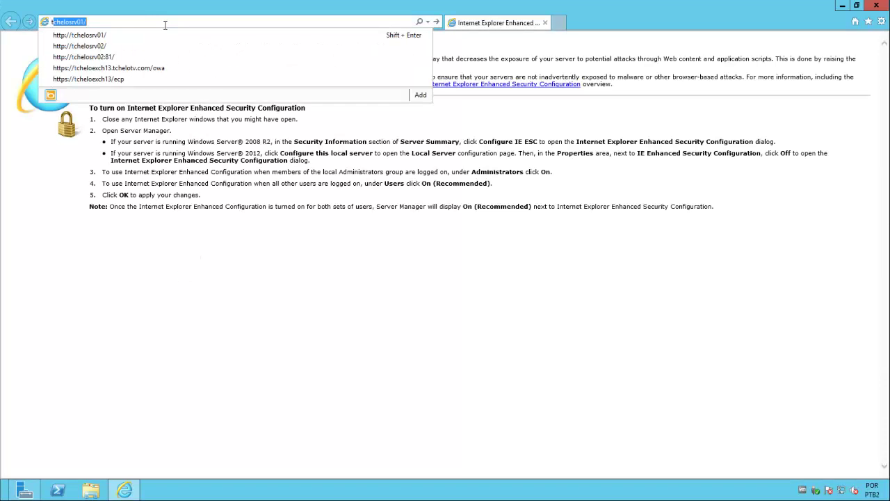
{"action": "key", "text": "Return"}
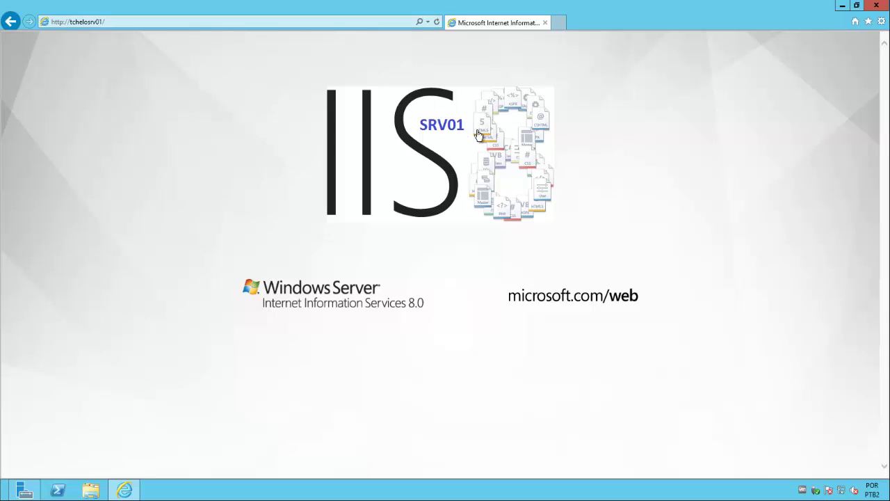
{"action": "left_click", "coordinate": [561, 22]}
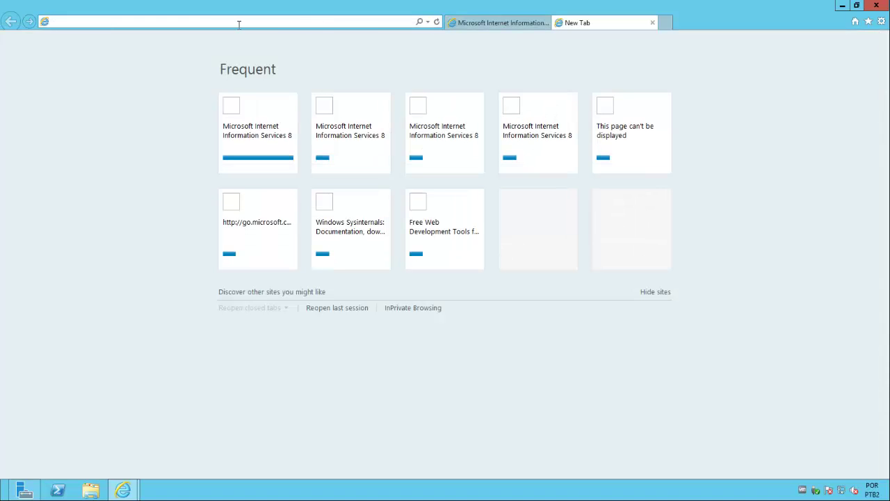
{"action": "type", "text": "tchelosrv01/"}
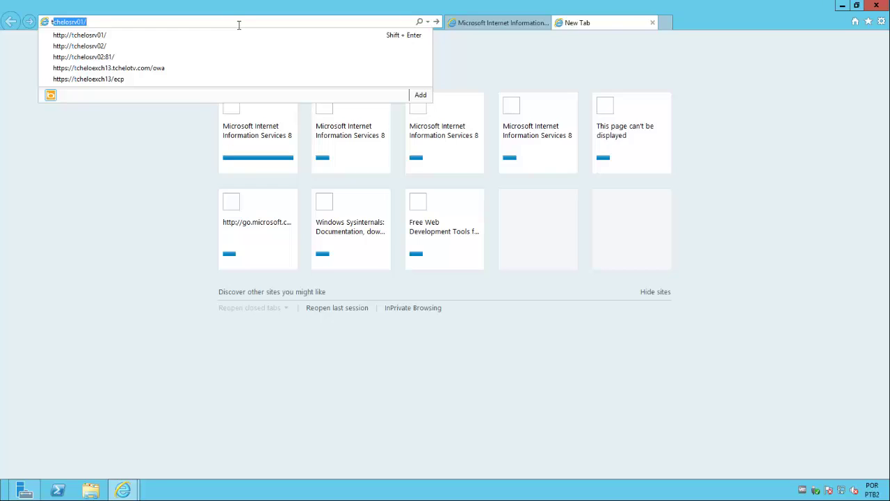
{"action": "key", "text": "Down"}
{"action": "key", "text": "Down"}
{"action": "key", "text": "Return"}
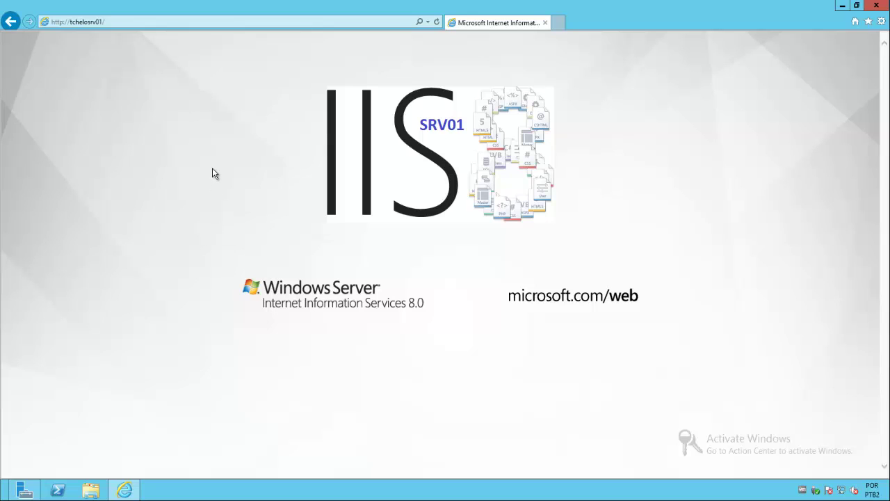
Switch to the TCHELOSRV01 machine, minimize the wwwroot folder window, and open Network Load Balancing Manager from Server Manager
{"action": "left_click", "coordinate": [150, 0]}
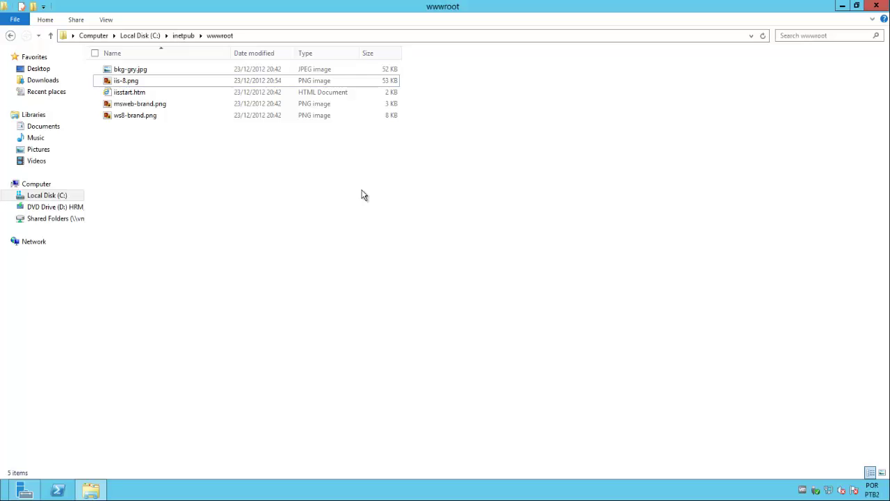
{"action": "left_click", "coordinate": [841, 7]}
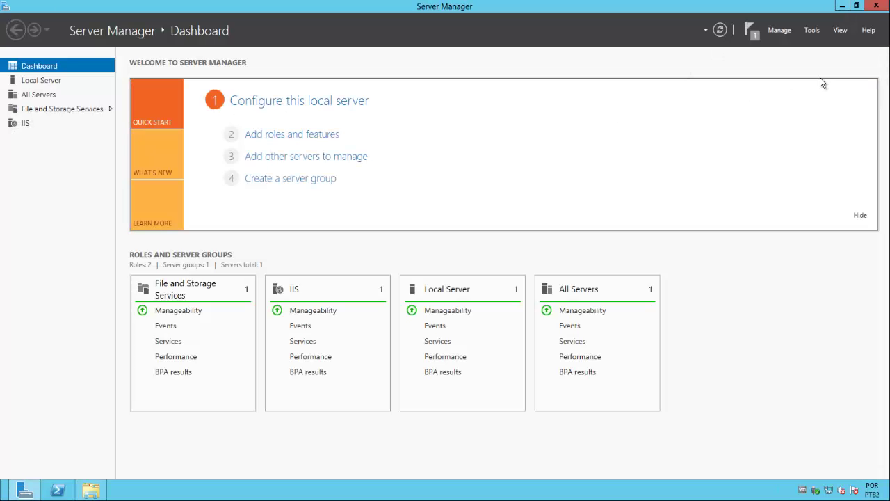
{"action": "left_click", "coordinate": [841, 7]}
{"action": "left_click_drag", "start_coordinate": [241, 146], "coordinate": [453, 270]}
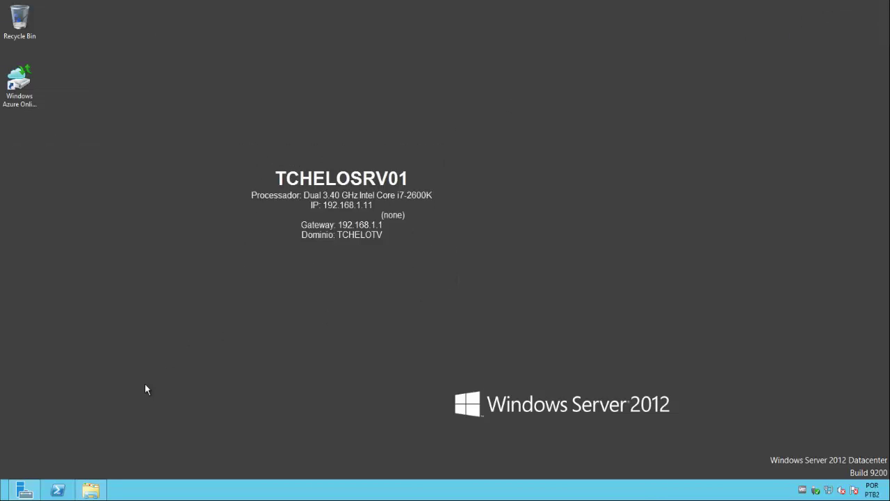
{"action": "left_click", "coordinate": [24, 491]}
{"action": "left_click", "coordinate": [811, 31]}
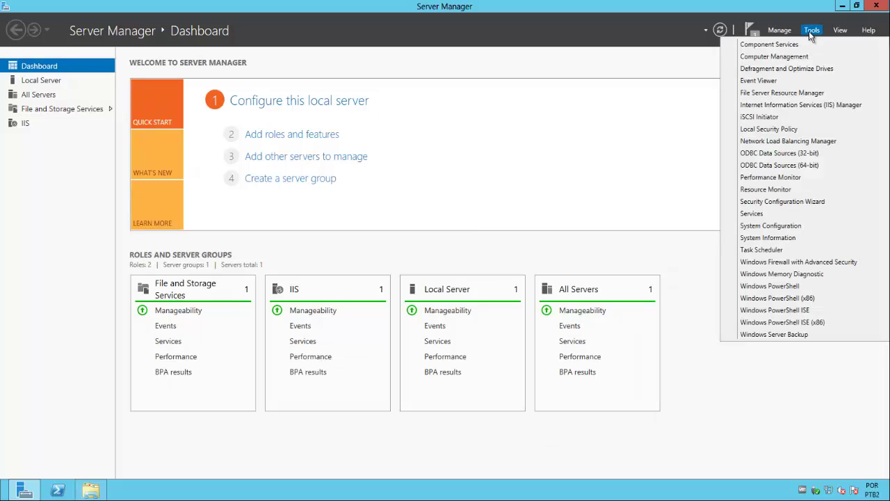
{"action": "left_click", "coordinate": [789, 141]}
{"action": "left_click", "coordinate": [659, 35]}
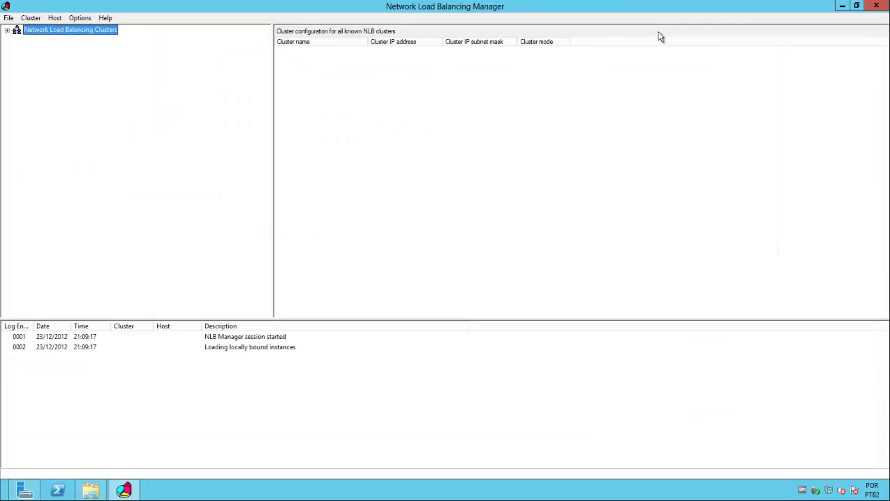
Start a new NLB cluster with host TCHELOSRV01 on interface Rede 192.168.1.11, keeping priority 1 and default state Started
{"action": "right_click", "coordinate": [62, 31]}
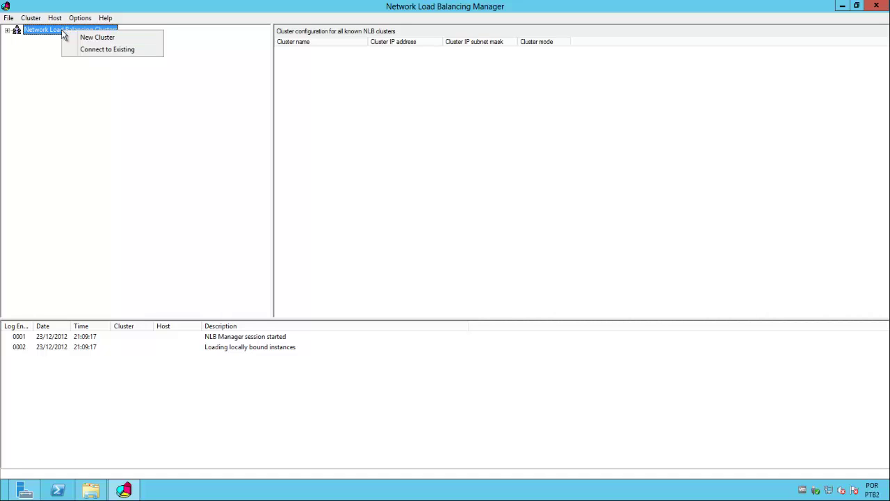
{"action": "left_click", "coordinate": [94, 38]}
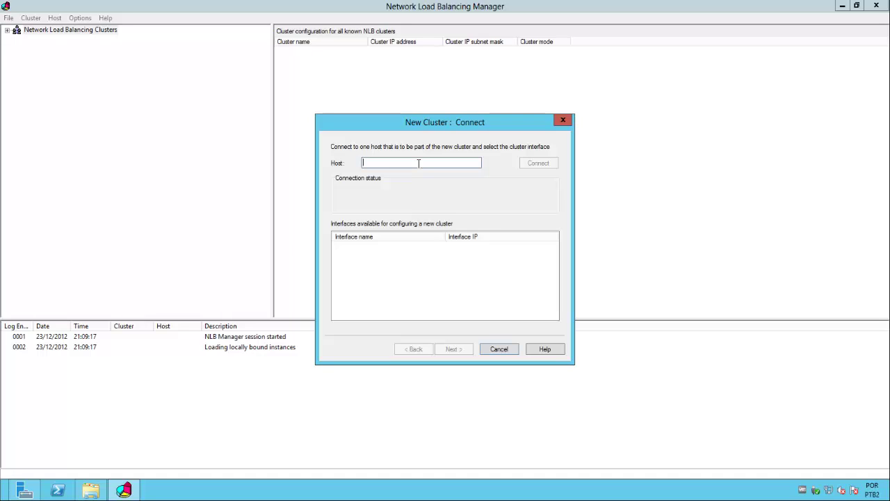
{"action": "type", "text": "T"}
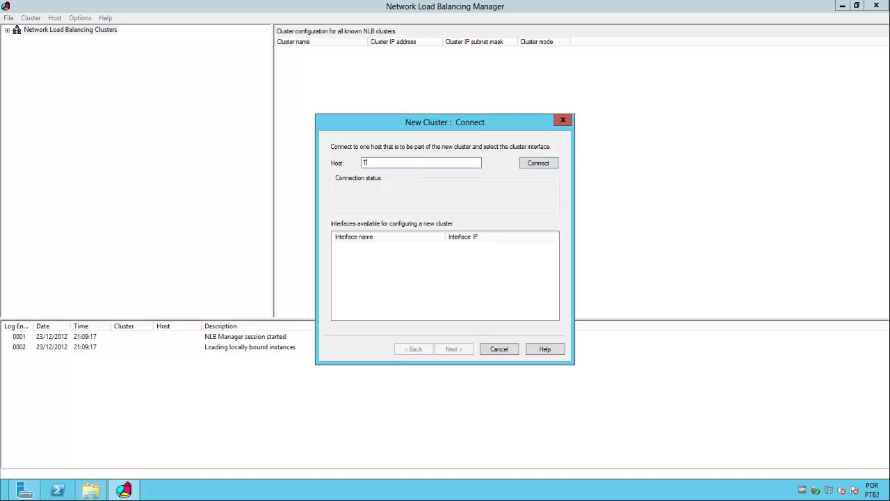
{"action": "type", "text": "CHELOSRV01"}
{"action": "left_click", "coordinate": [547, 163]}
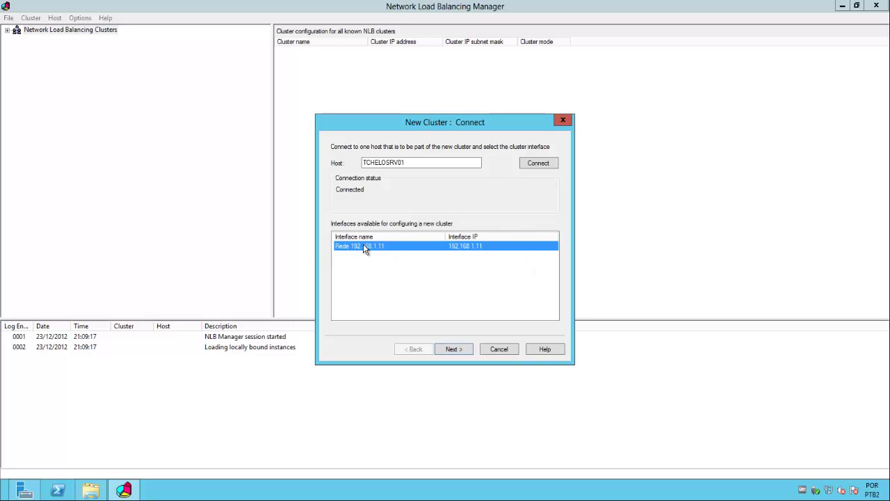
{"action": "left_click", "coordinate": [453, 351]}
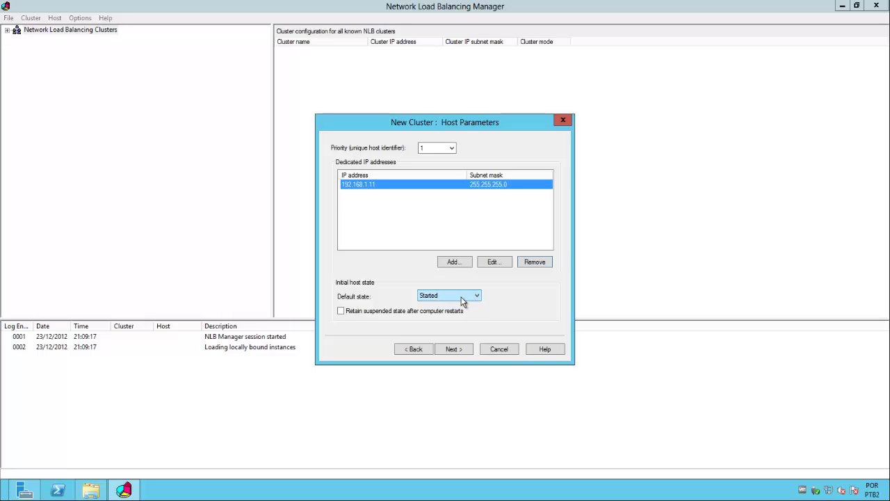
{"action": "left_click", "coordinate": [453, 350]}
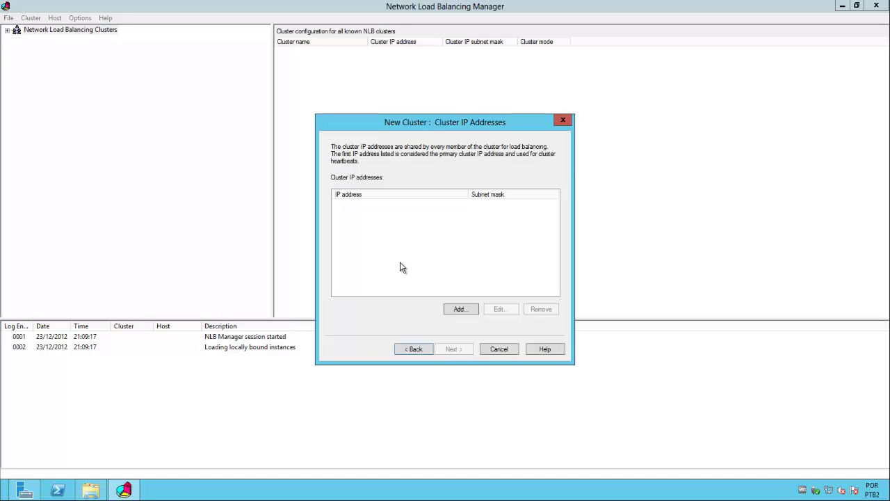
Add the cluster IPv4 address 192.168.1.28 with subnet mask 255.255.255.0 and continue to the cluster parameters
{"action": "left_click", "coordinate": [454, 310]}
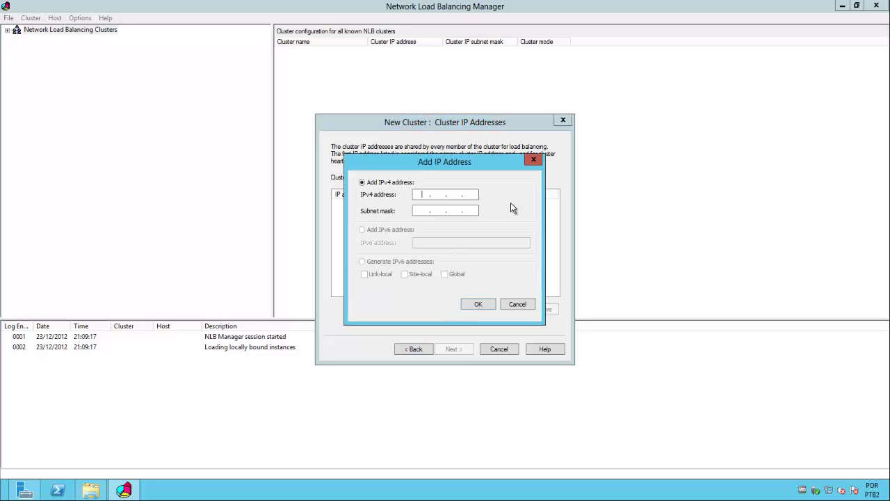
{"action": "type", "text": "192 . 168 . 1 . 28"}
{"action": "left_click", "coordinate": [447, 212]}
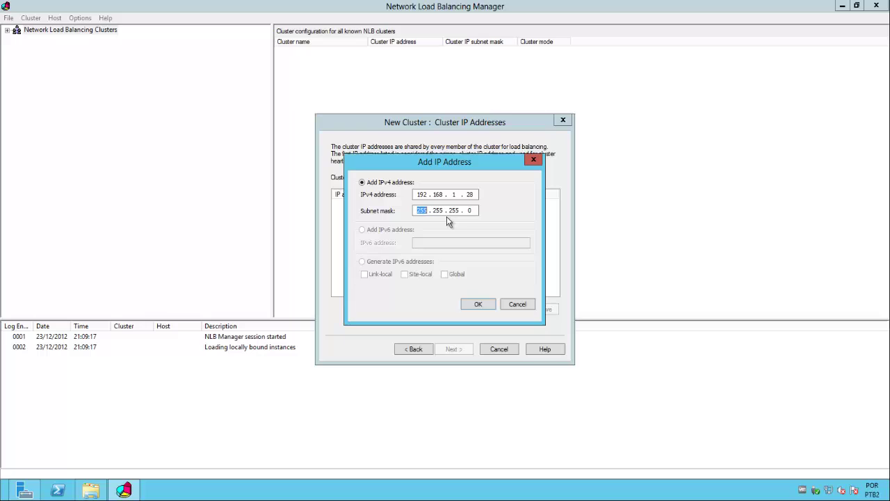
{"action": "left_click", "coordinate": [478, 303]}
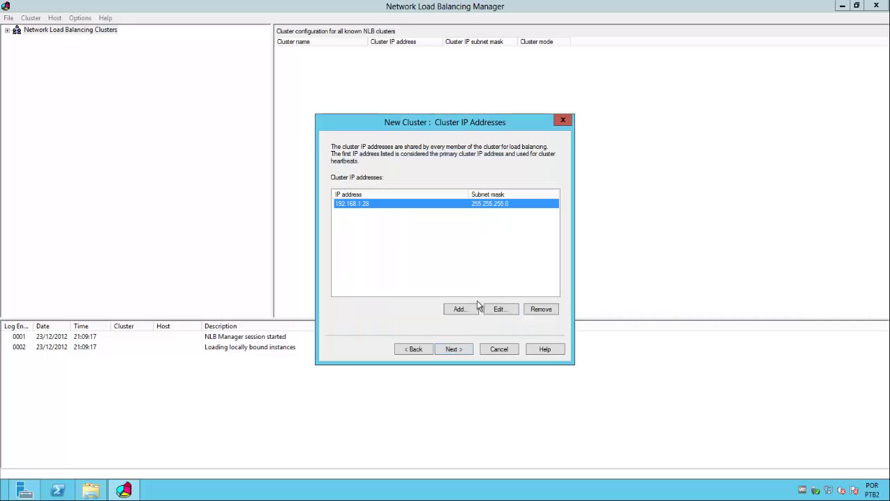
{"action": "left_click", "coordinate": [455, 349]}
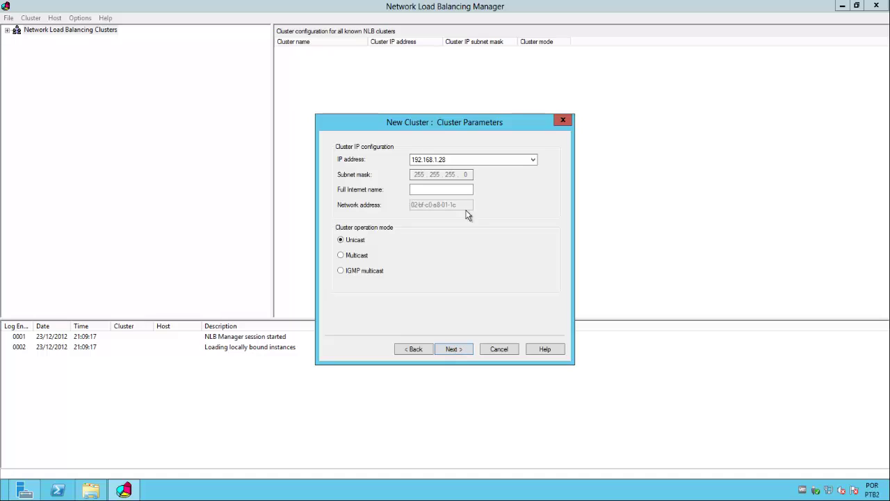
Set the cluster's full Internet name to cluster.tchelotv.com and its operation mode to Multicast
{"action": "left_click", "coordinate": [440, 187]}
{"action": "type", "text": "cluster.tchelotv.com"}
{"action": "left_click", "coordinate": [353, 255]}
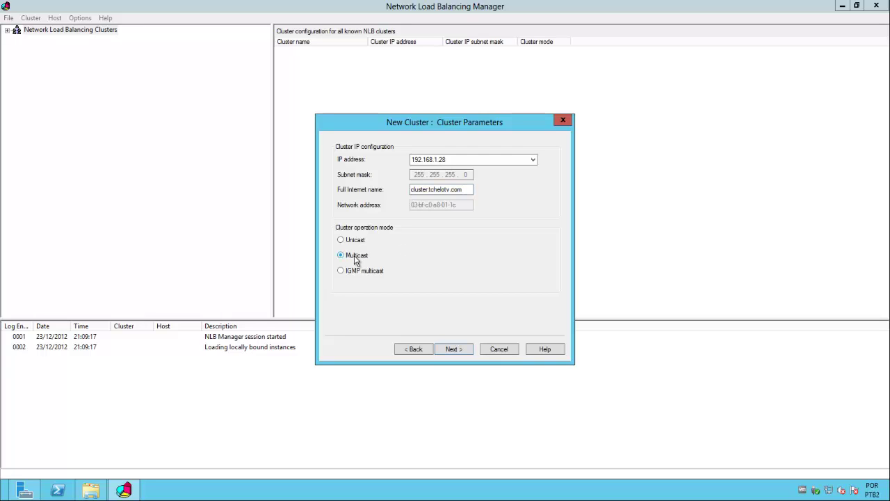
{"action": "left_click", "coordinate": [452, 349]}
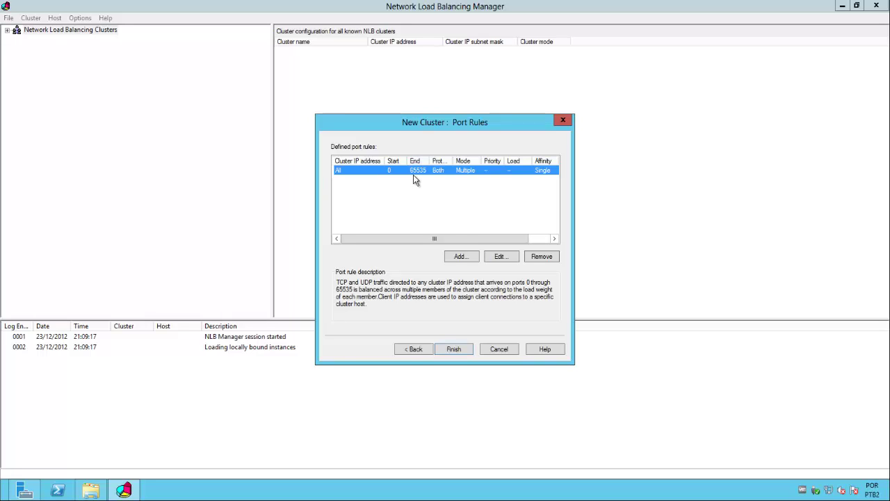
Limit the default port rule to the port range 80 to 80 and finish creating the cluster
{"action": "left_click", "coordinate": [498, 256]}
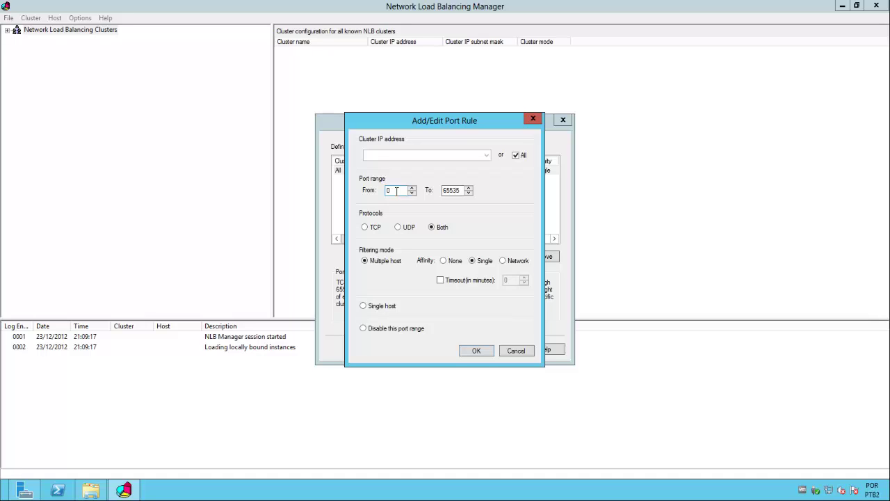
{"action": "left_click_drag", "start_coordinate": [405, 191], "coordinate": [386, 190]}
{"action": "type", "text": "80"}
{"action": "double_click", "coordinate": [452, 190]}
{"action": "type", "text": "80"}
{"action": "left_click", "coordinate": [479, 349]}
{"action": "left_click", "coordinate": [460, 347]}
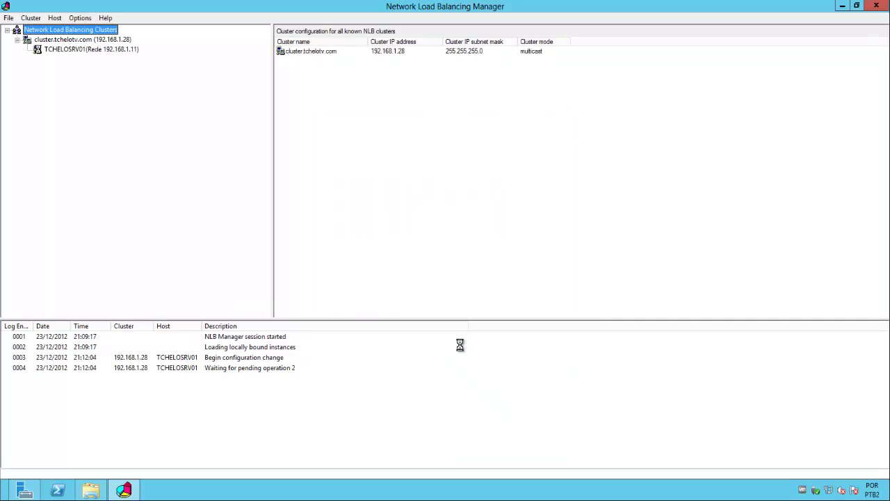
Check the status of host TCHELOSRV01 in the cluster.tchelotv.com cluster, widening the host column
{"action": "left_click", "coordinate": [97, 40]}
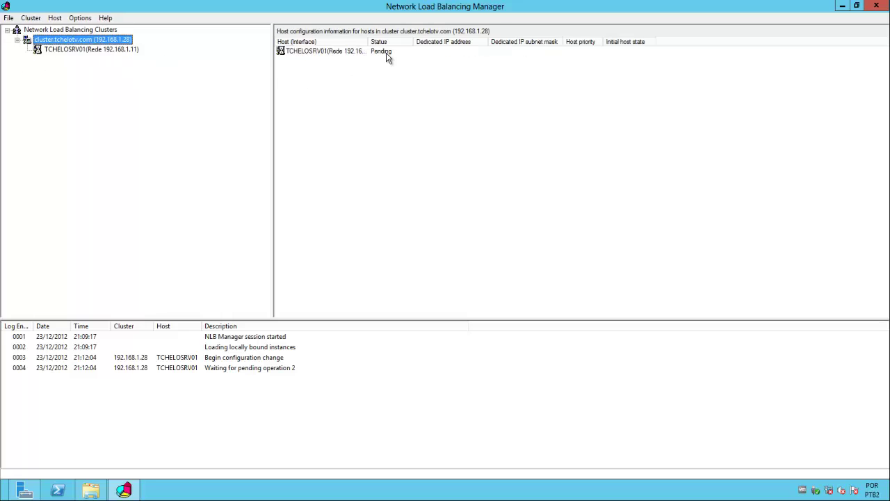
{"action": "left_click_drag", "start_coordinate": [368, 41], "coordinate": [396, 42]}
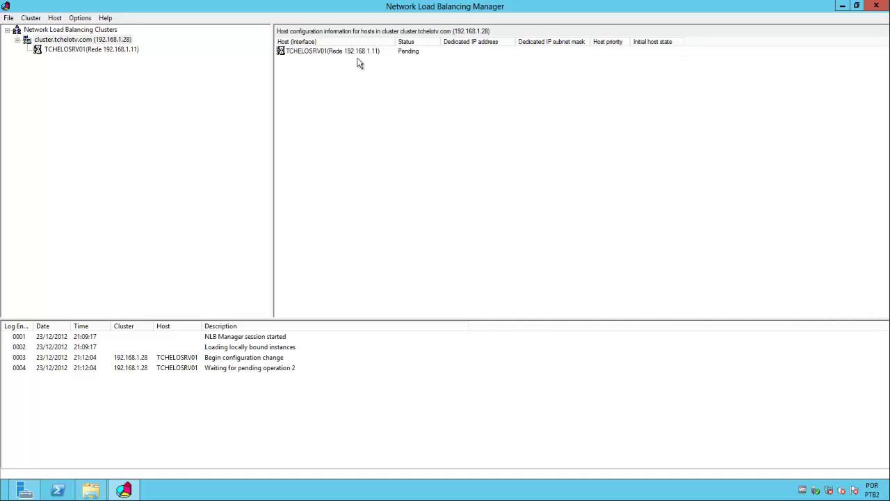
{"action": "left_click", "coordinate": [96, 42]}
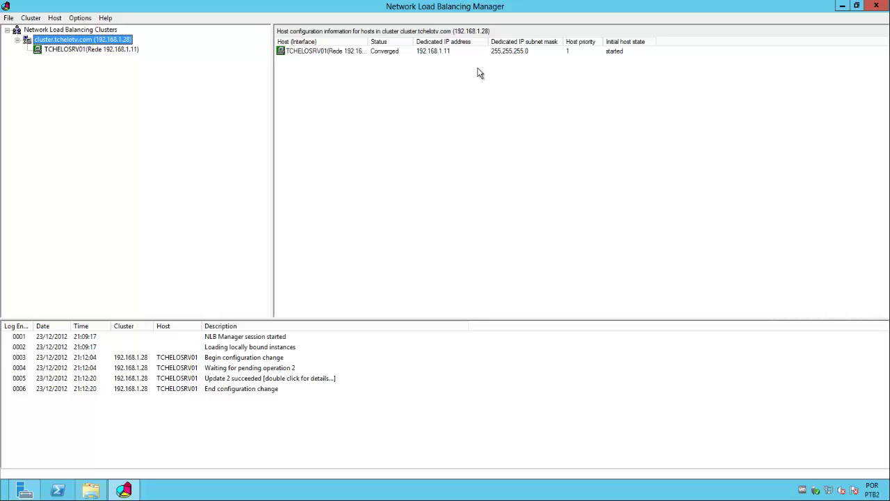
Start adding a host to the cluster.tchelotv.com cluster, connecting to tchelosrv02 on interface Rede 192.168.1.12
{"action": "right_click", "coordinate": [108, 43]}
{"action": "left_click", "coordinate": [142, 45]}
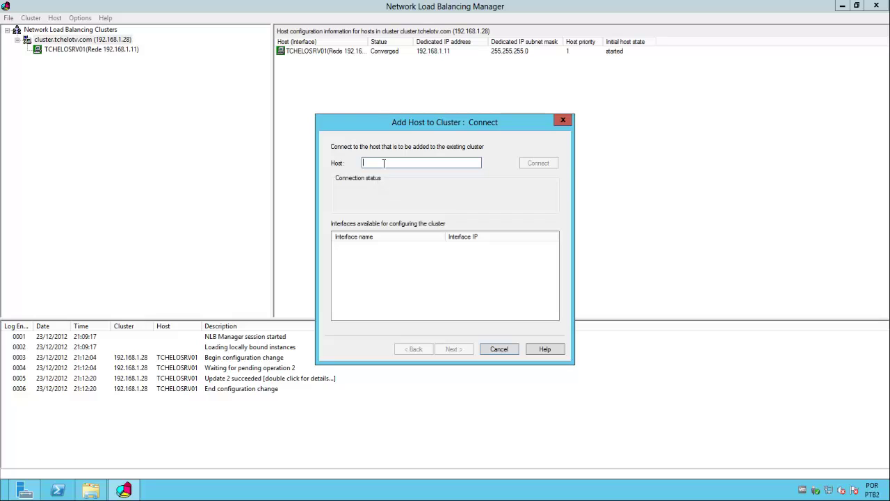
{"action": "type", "text": "tche"}
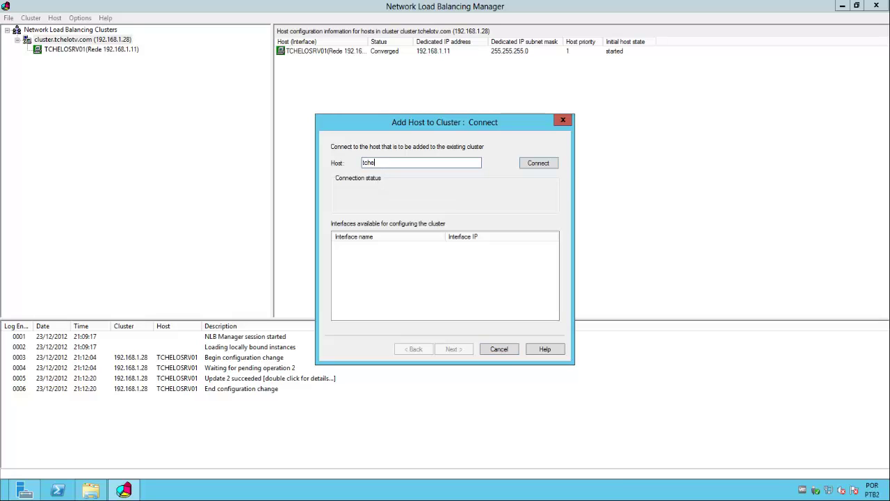
{"action": "type", "text": "losrv02"}
{"action": "left_click", "coordinate": [526, 163]}
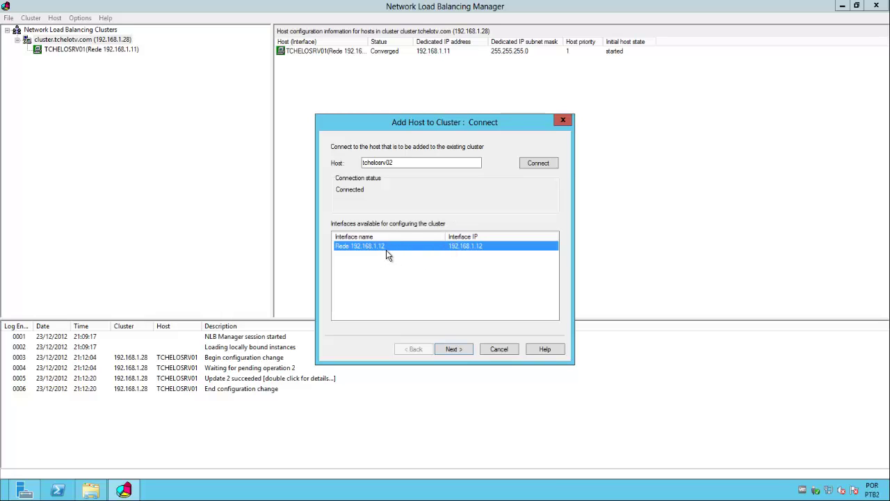
{"action": "left_click", "coordinate": [455, 350]}
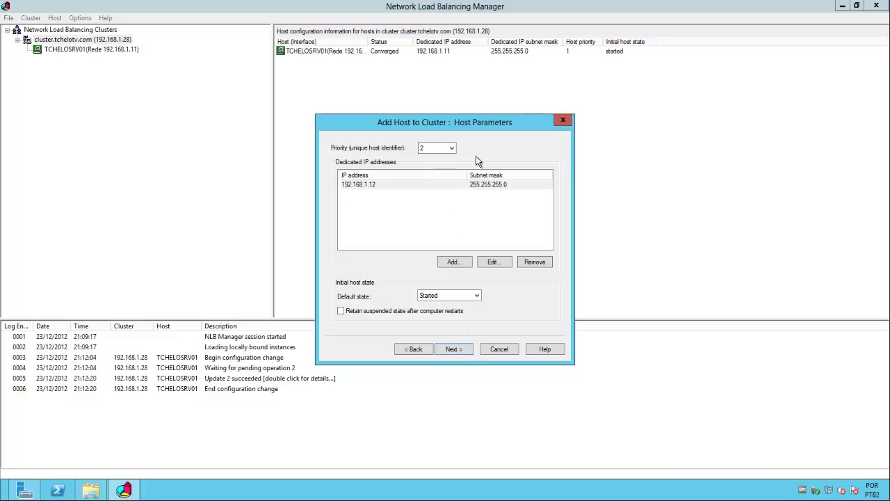
Keep priority 2, default state Started and the port 80 rule for the new host, and finish adding it
{"action": "left_click", "coordinate": [430, 151]}
{"action": "left_click", "coordinate": [454, 349]}
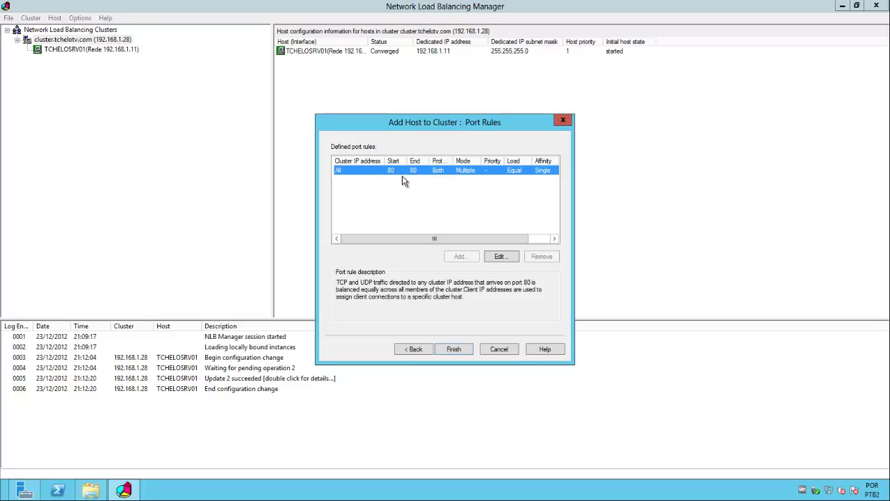
{"action": "left_click", "coordinate": [449, 351]}
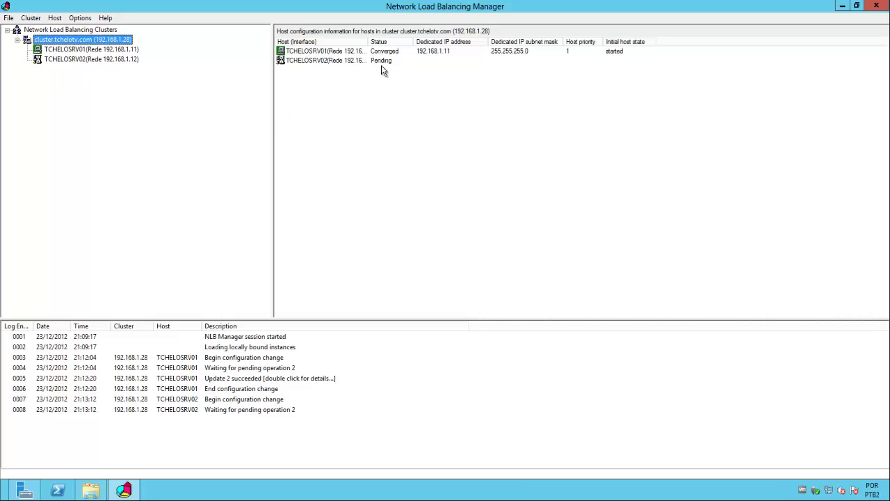
Check the status of both TCHELOSRV01 and TCHELOSRV02 in the cluster's host list
{"action": "left_click_drag", "start_coordinate": [368, 42], "coordinate": [409, 43]}
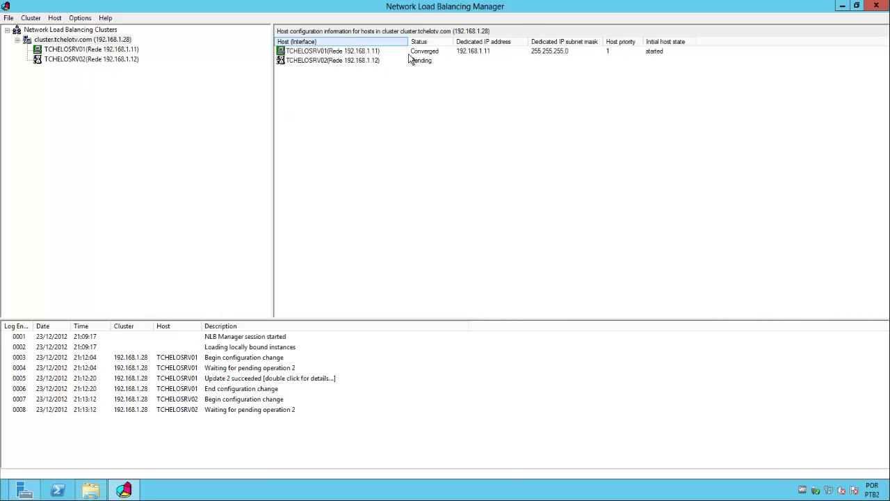
{"action": "left_click", "coordinate": [84, 41]}
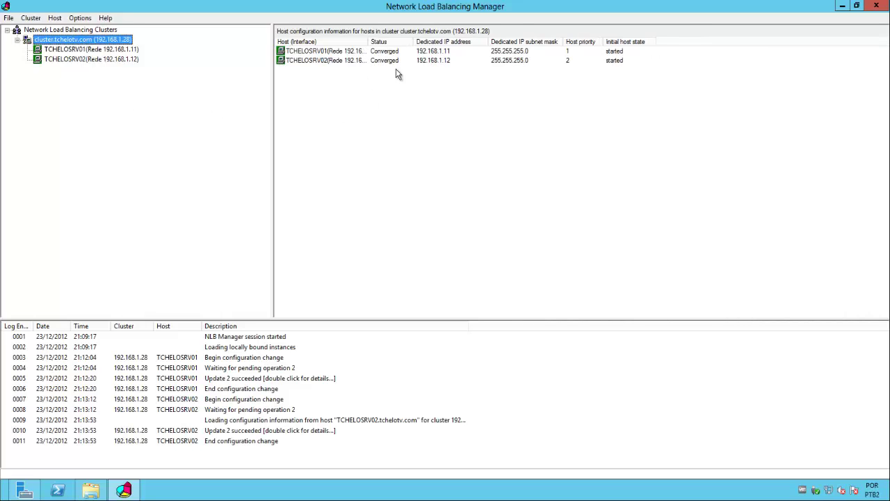
{"action": "left_click_drag", "start_coordinate": [368, 41], "coordinate": [400, 47]}
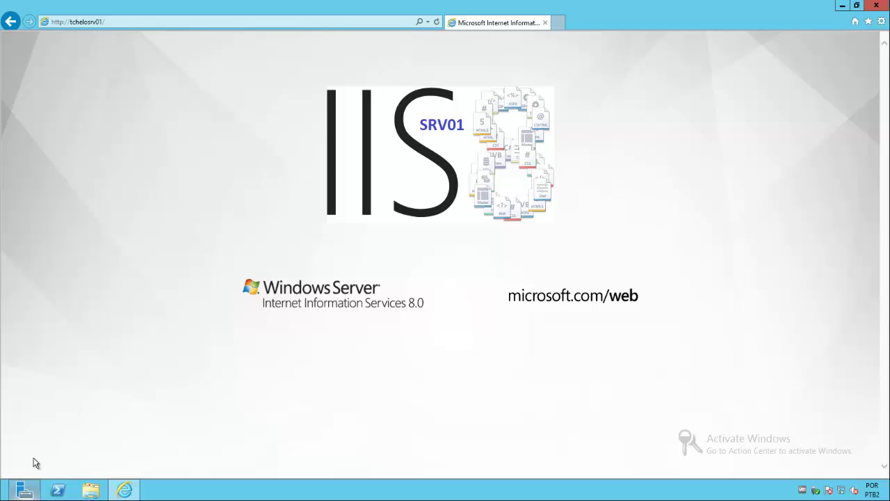
Switch to the TCHELODC machine and open three Command Prompt windows with cmd
{"action": "key", "text": "super+r"}
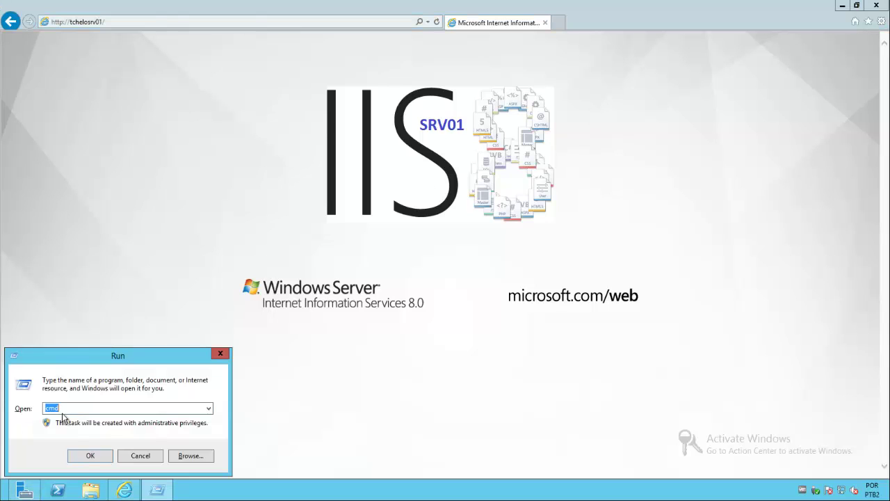
{"action": "left_click", "coordinate": [84, 456]}
{"action": "key", "text": "super+r"}
{"action": "left_click", "coordinate": [84, 455]}
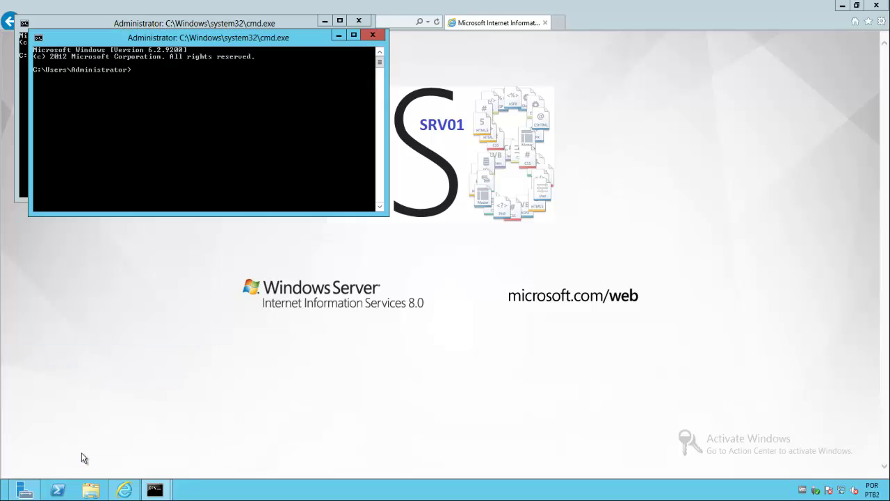
{"action": "key", "text": "super+r"}
{"action": "left_click", "coordinate": [84, 456]}
Spread the three Command Prompt windows apart, two side by side and the third centred above them
{"action": "left_click_drag", "start_coordinate": [245, 54], "coordinate": [230, 268]}
{"action": "left_click_drag", "start_coordinate": [259, 39], "coordinate": [691, 270]}
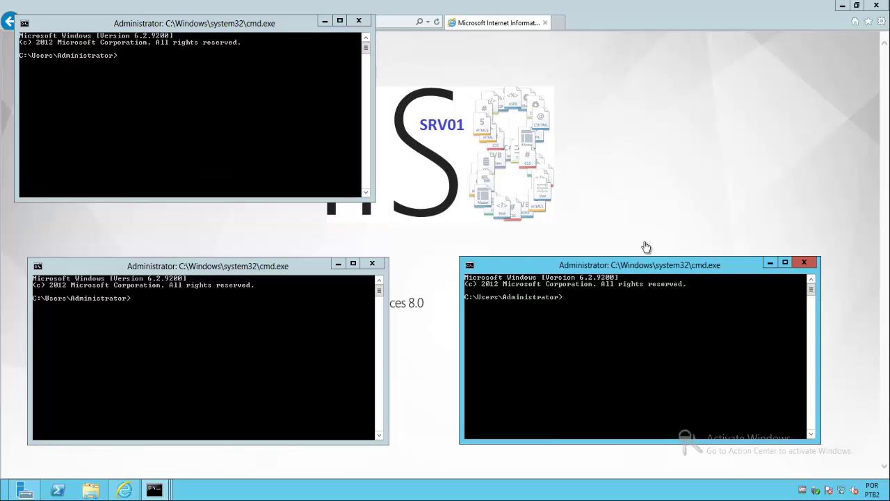
{"action": "left_click_drag", "start_coordinate": [251, 27], "coordinate": [490, 62]}
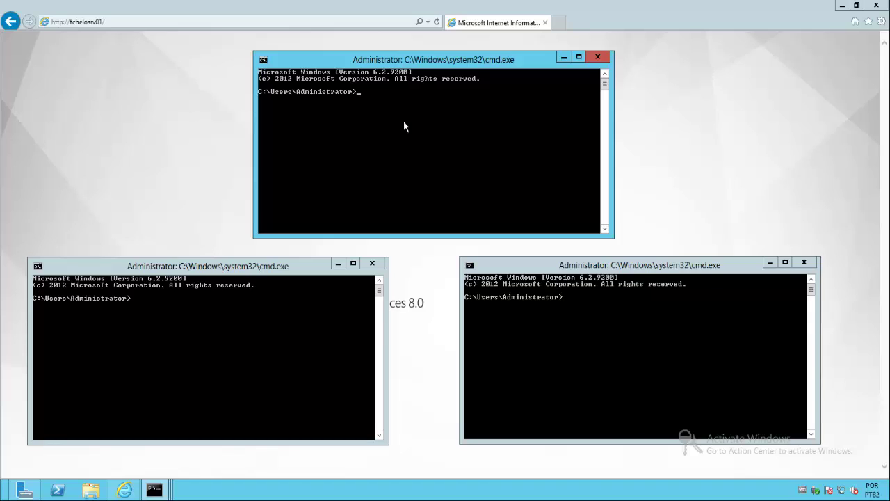
Ping cluster.tchelotv.com from the upper Command Prompt window to test name resolution
{"action": "type", "text": "ping cluster.tchelotv.com"}
{"action": "key", "text": "Return"}
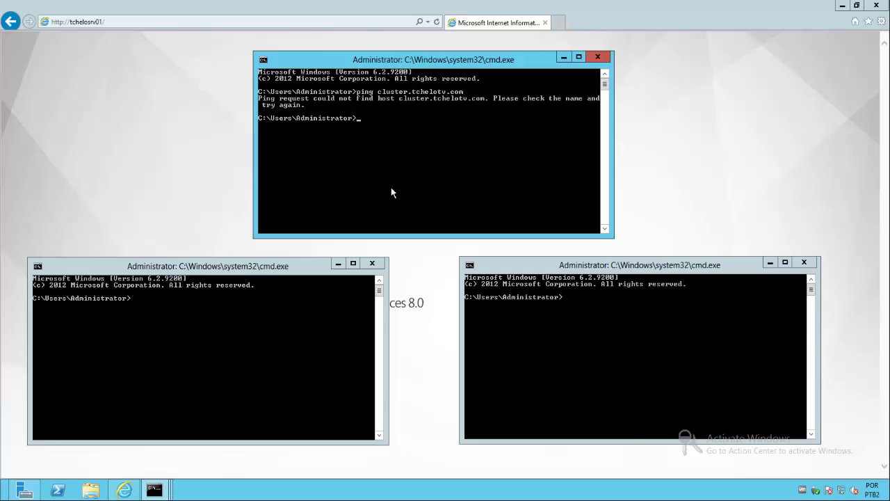
Open DNS Manager from Server Manager and show the records of the tchelotv.com forward lookup zone
{"action": "left_click", "coordinate": [23, 491]}
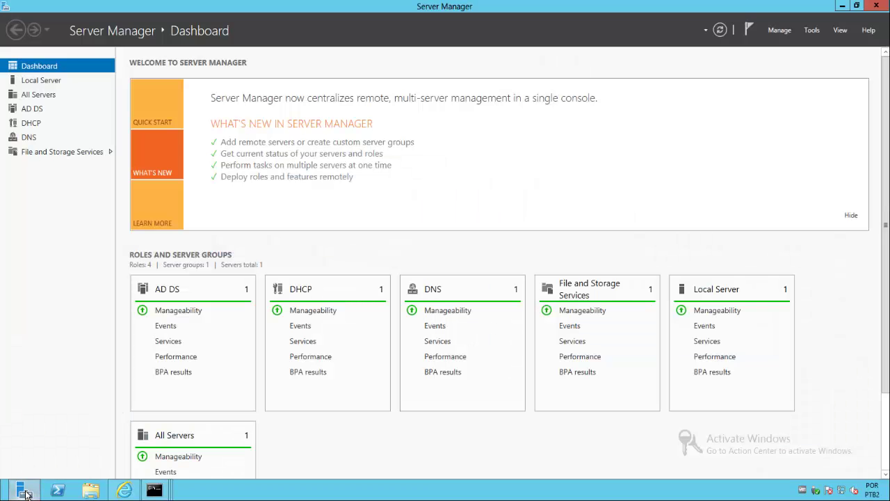
{"action": "left_click", "coordinate": [814, 32]}
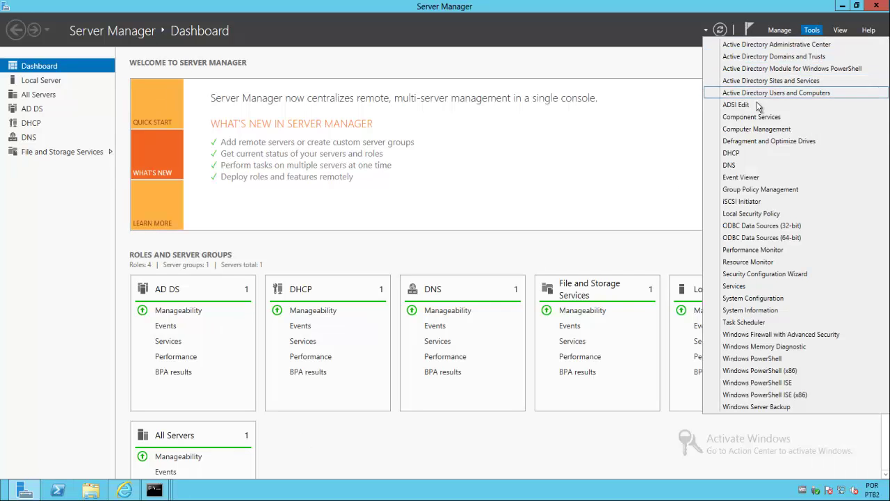
{"action": "left_click", "coordinate": [742, 164]}
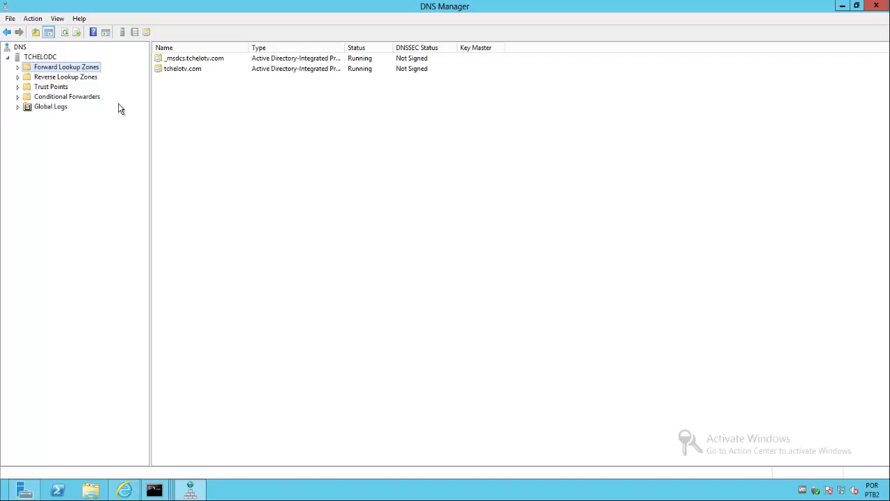
{"action": "left_click", "coordinate": [178, 71]}
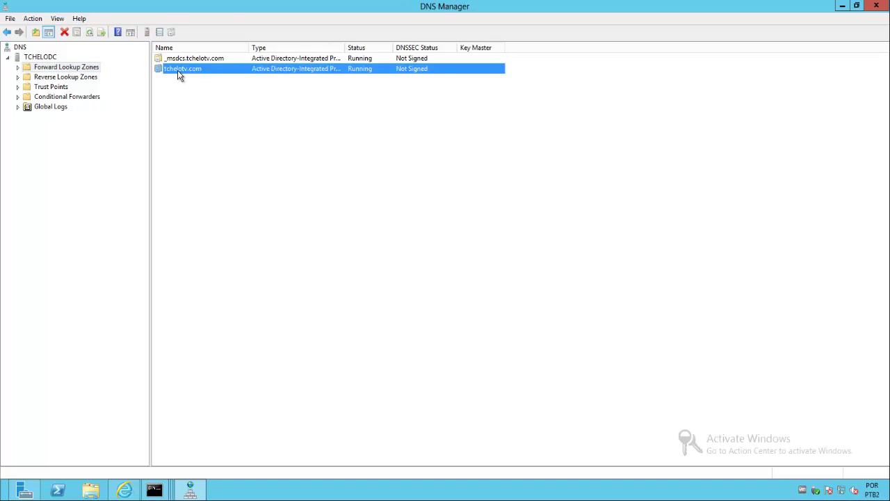
{"action": "double_click", "coordinate": [178, 71]}
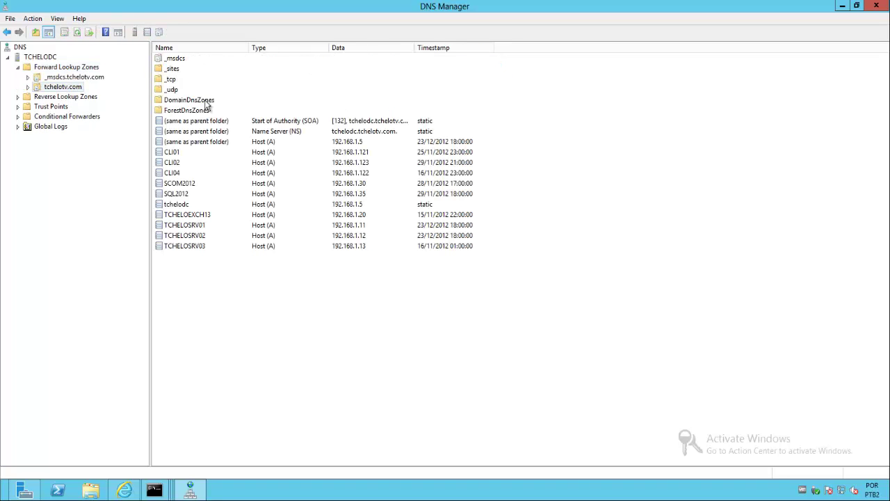
Add a host (A) record named cluster with IP address 192.168.1.28 to the tchelotv.com zone
{"action": "right_click", "coordinate": [240, 317]}
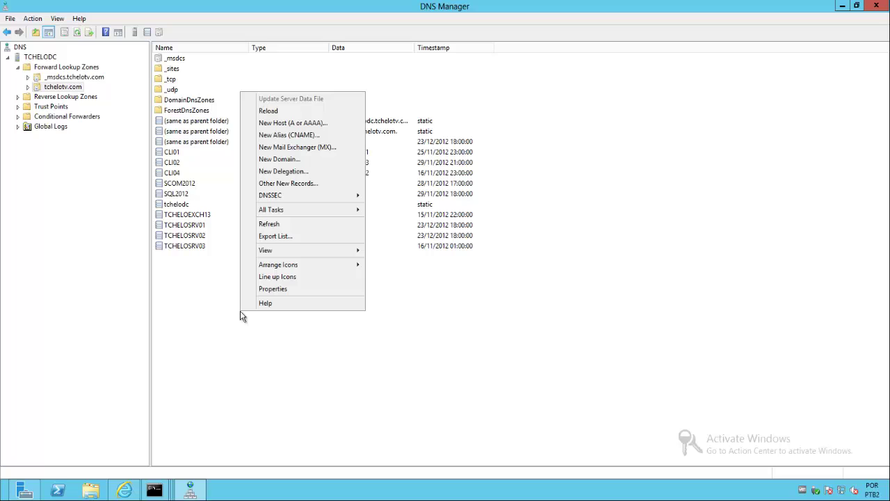
{"action": "left_click", "coordinate": [306, 125]}
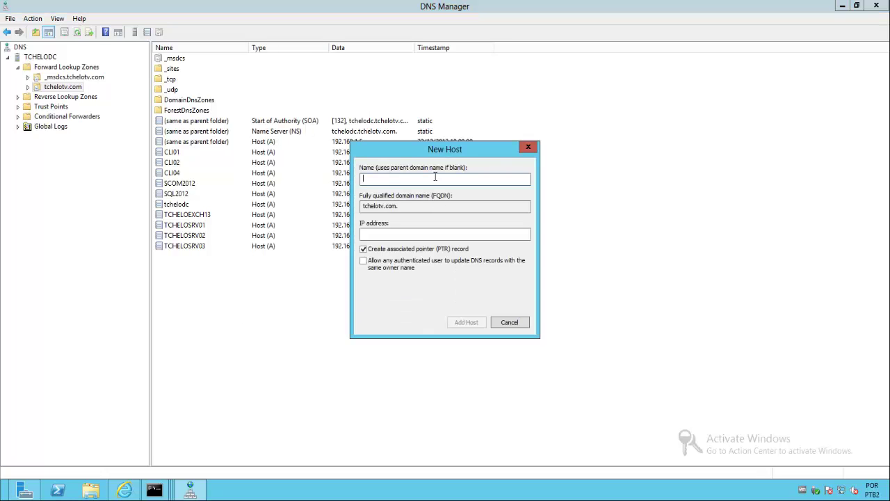
{"action": "type", "text": "cluster"}
{"action": "left_click", "coordinate": [438, 233]}
{"action": "type", "text": "192.16"}
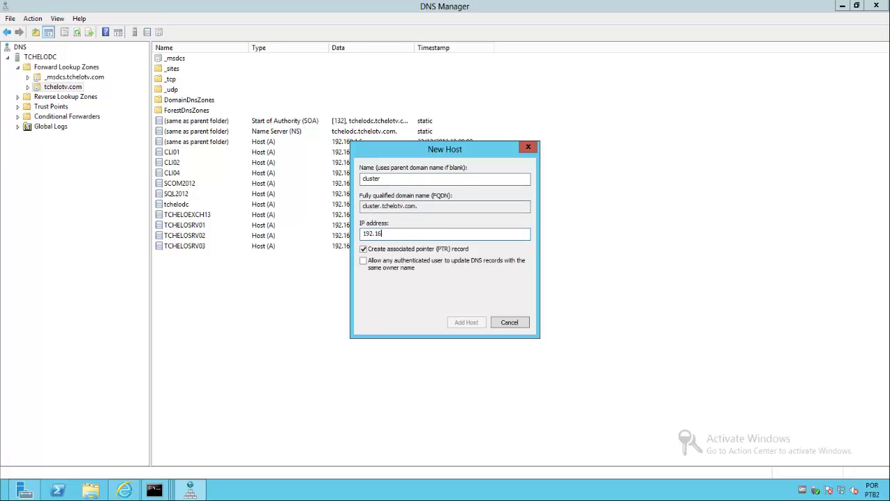
{"action": "type", "text": "8.1.28"}
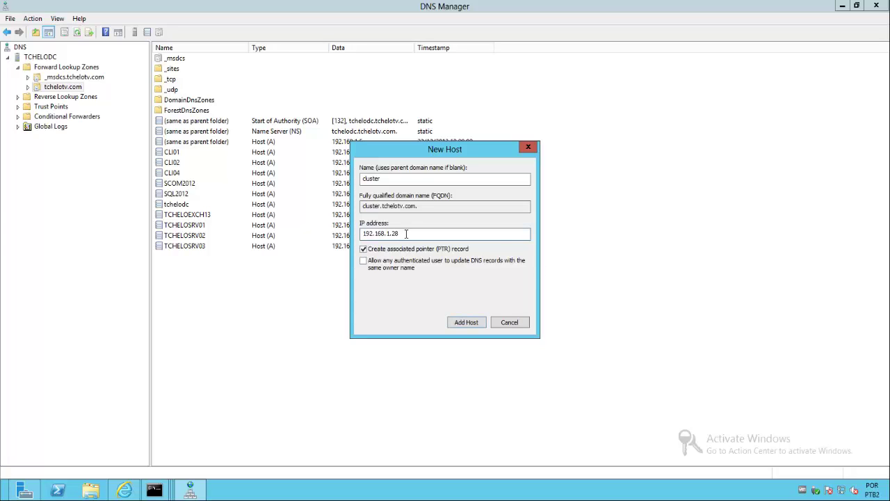
{"action": "left_click", "coordinate": [465, 322]}
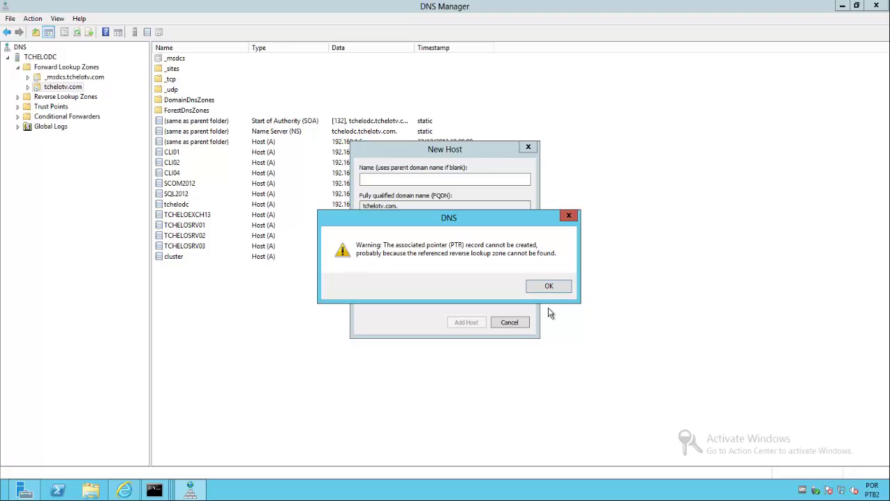
{"action": "left_click", "coordinate": [550, 289]}
{"action": "left_click", "coordinate": [510, 323]}
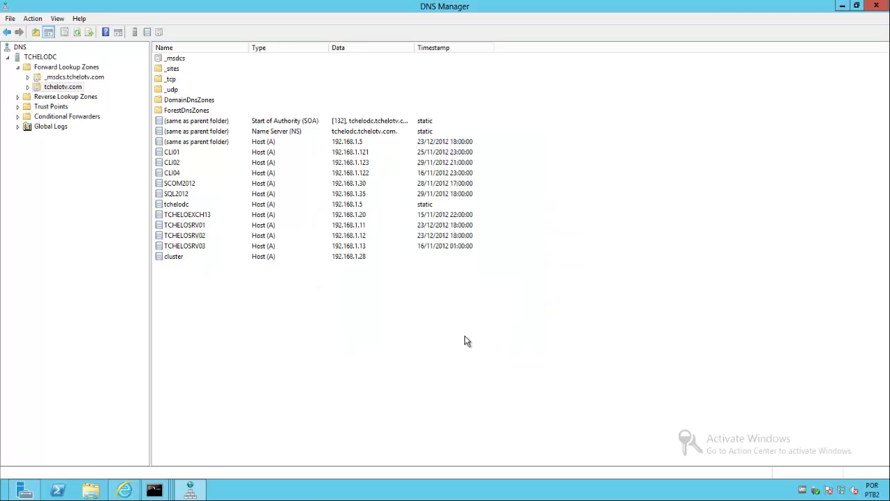
Bring the three Command Prompt windows in front of DNS Manager and clear the upper one with cls
{"action": "left_click", "coordinate": [160, 452]}
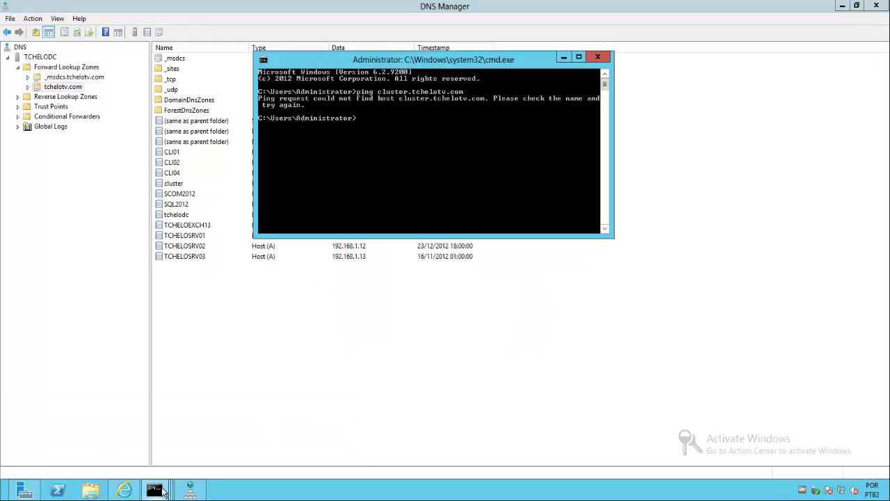
{"action": "left_click", "coordinate": [63, 438]}
{"action": "mouse_move", "coordinate": [155, 490]}
{"action": "left_click", "coordinate": [290, 445]}
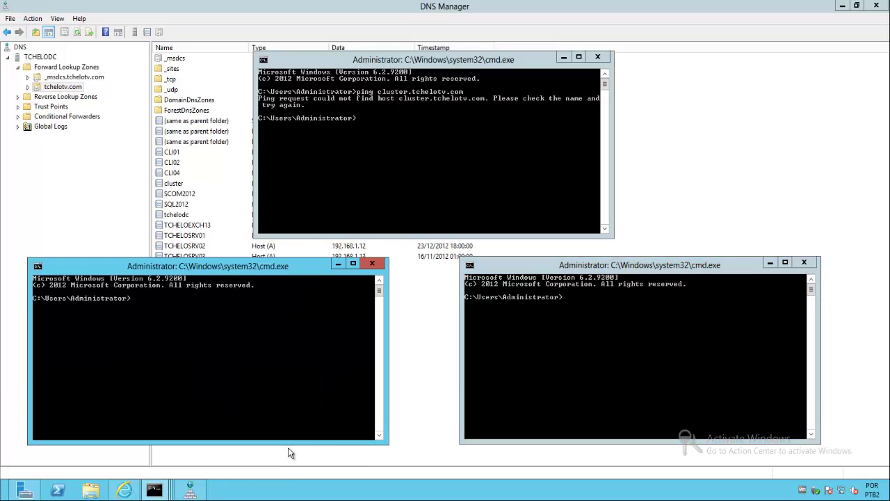
{"action": "left_click", "coordinate": [409, 184]}
{"action": "type", "text": "cls"}
{"action": "key", "text": "Return"}
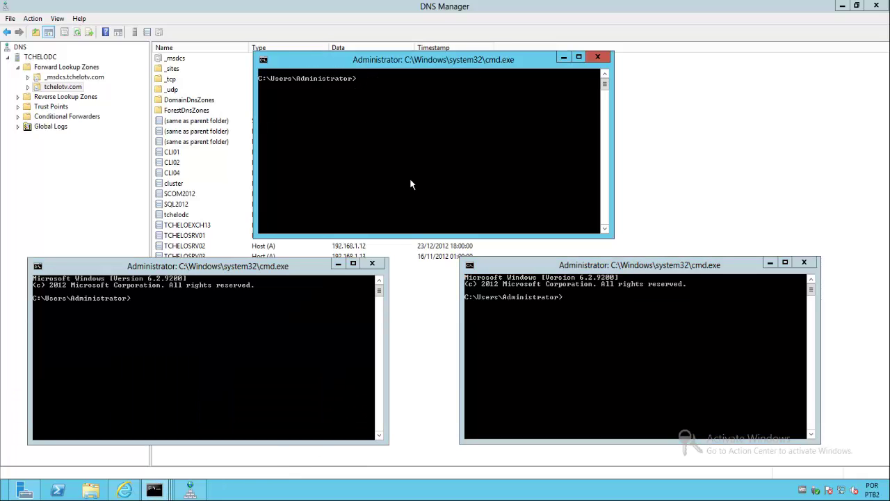
Try to ping cluster.tchelotv.com continuously with the -t option in the upper Command Prompt window
{"action": "type", "text": "cls"}
{"action": "key", "text": "Up"}
{"action": "key", "text": "Up"}
{"action": "type", "text": "-t"}
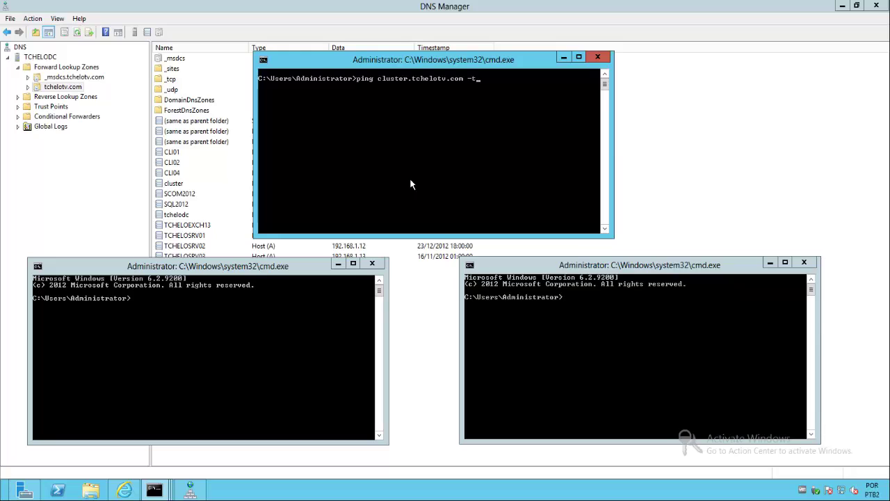
{"action": "key", "text": "Return"}
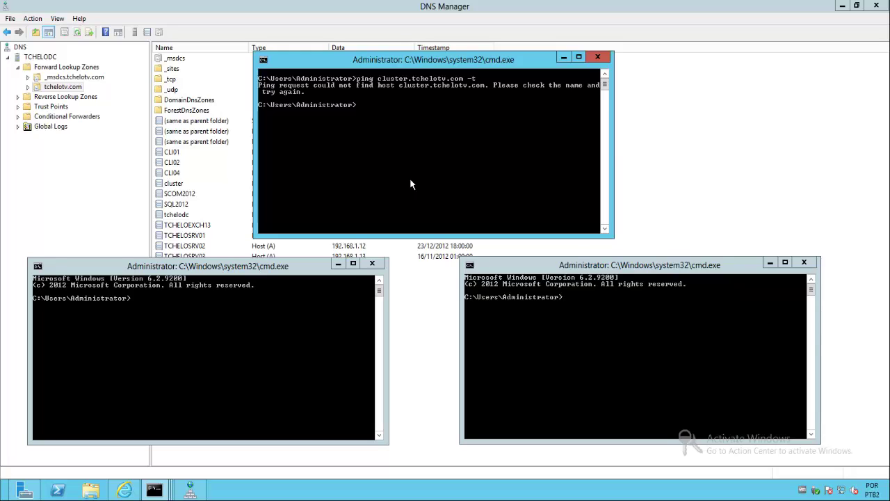
Flush the DNS resolver cache with ipconfig /flushdns and clear the console output
{"action": "type", "text": "ipconfig /flushdns"}
{"action": "key", "text": "Return"}
{"action": "type", "text": "cls"}
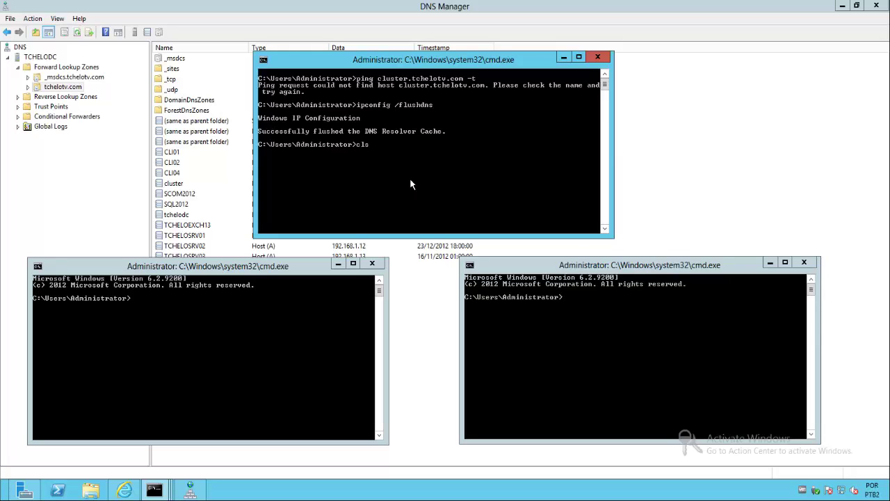
{"action": "key", "text": "Return"}
Run ping cluster.tchelotv.com -t again in the upper Command Prompt window
{"action": "key", "text": "Up"}
{"action": "key", "text": "Up"}
{"action": "key", "text": "Up"}
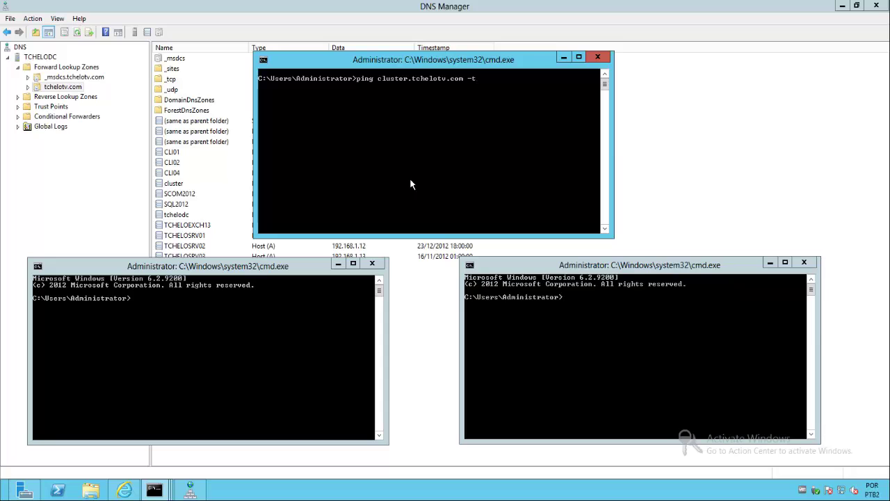
{"action": "key", "text": "Return"}
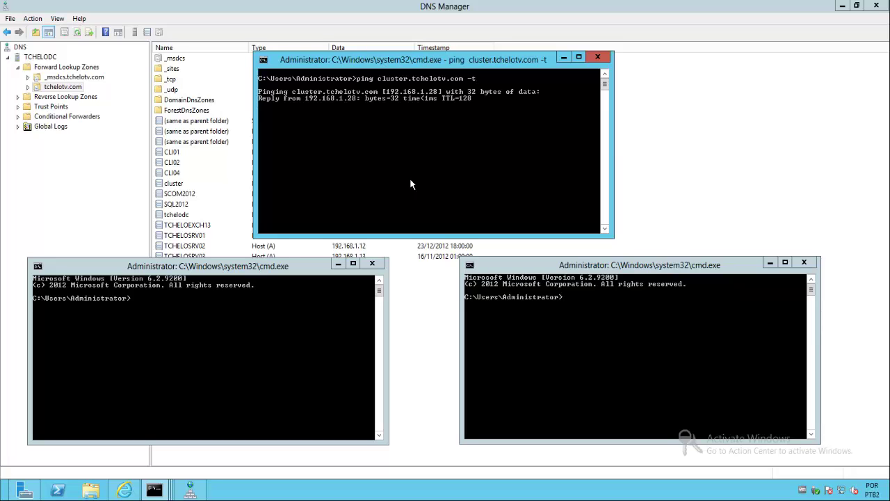
Start a continuous ping of the first node with ping tchelosrv01 -t in the lower-left Command Prompt window
{"action": "left_click", "coordinate": [215, 326]}
{"action": "type", "text": "ping t"}
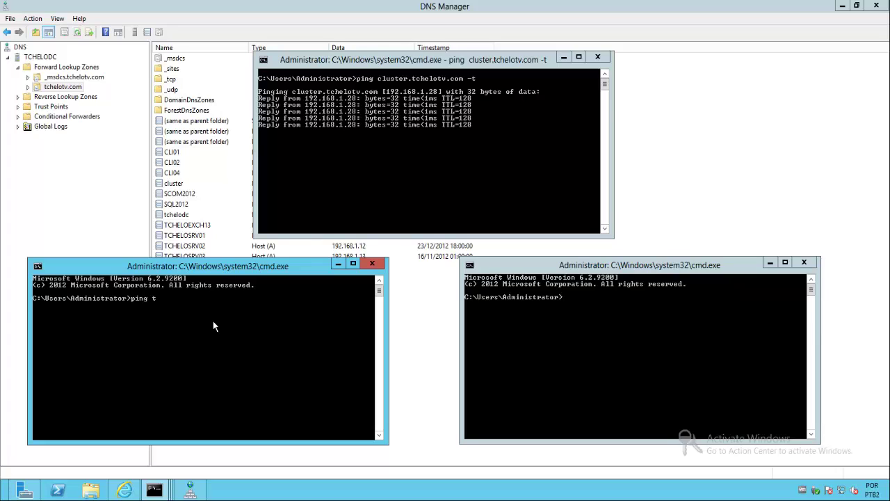
{"action": "type", "text": "chelosrv01 -"}
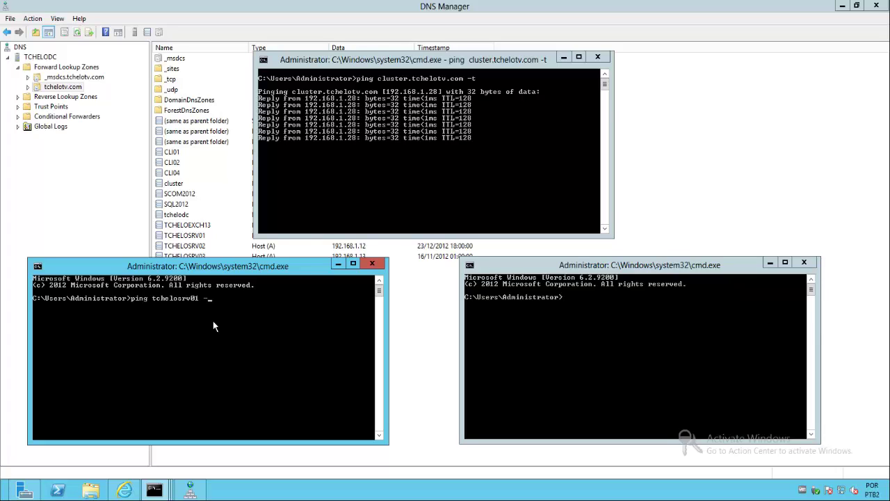
{"action": "type", "text": "t"}
{"action": "key", "text": "Return"}
Start a continuous ping of the second node with ping tchelosrv02 -t in the remaining Command Prompt window
{"action": "left_click", "coordinate": [656, 371]}
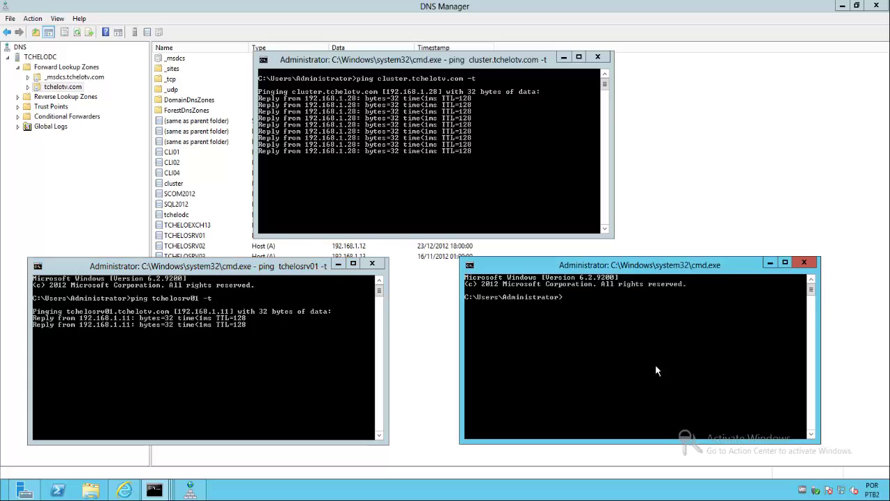
{"action": "type", "text": "ping tc"}
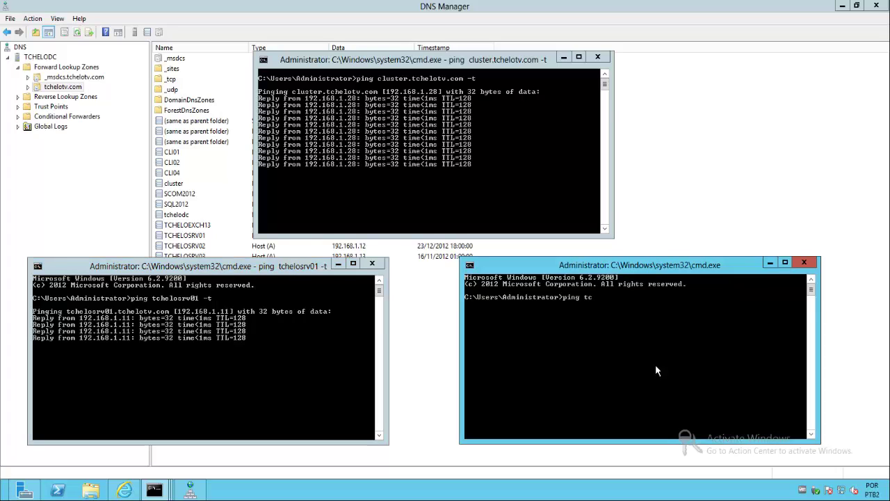
{"action": "type", "text": "helosrv02"}
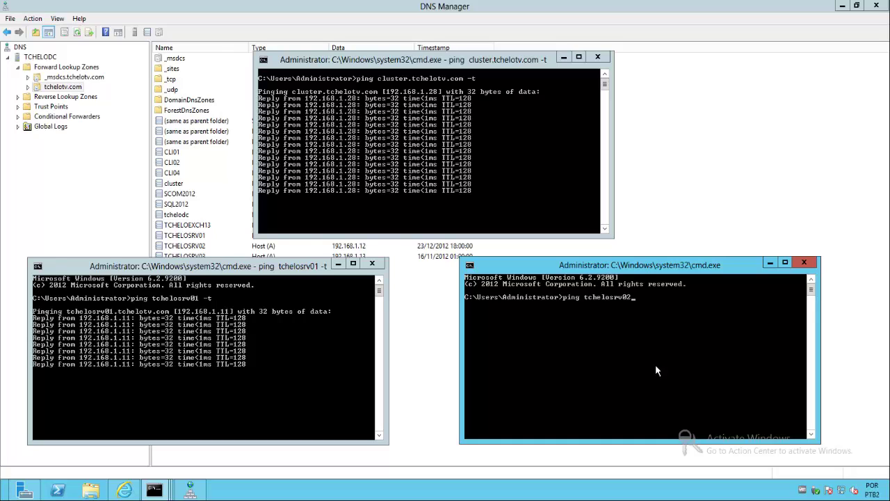
{"action": "type", "text": " -t"}
{"action": "key", "text": "Return"}
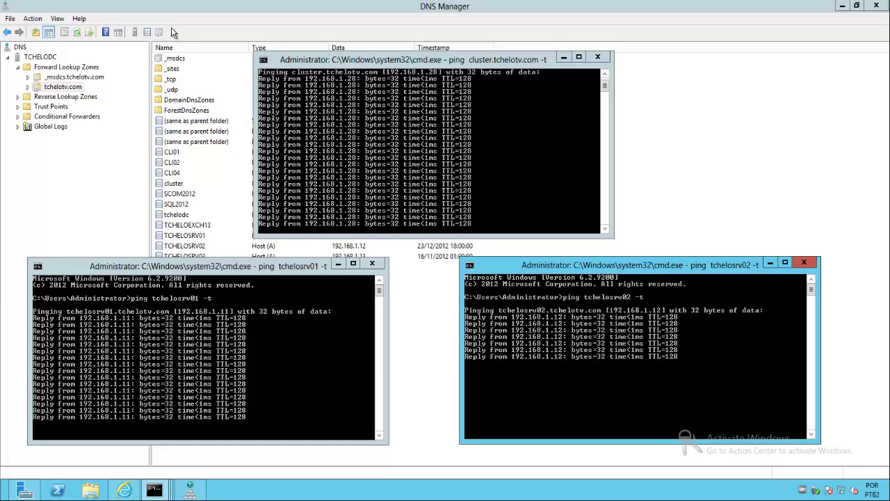
Switch to Internet Explorer and load cluster.tchelotv.com/ to see which node serves the website
{"action": "left_click", "coordinate": [123, 491]}
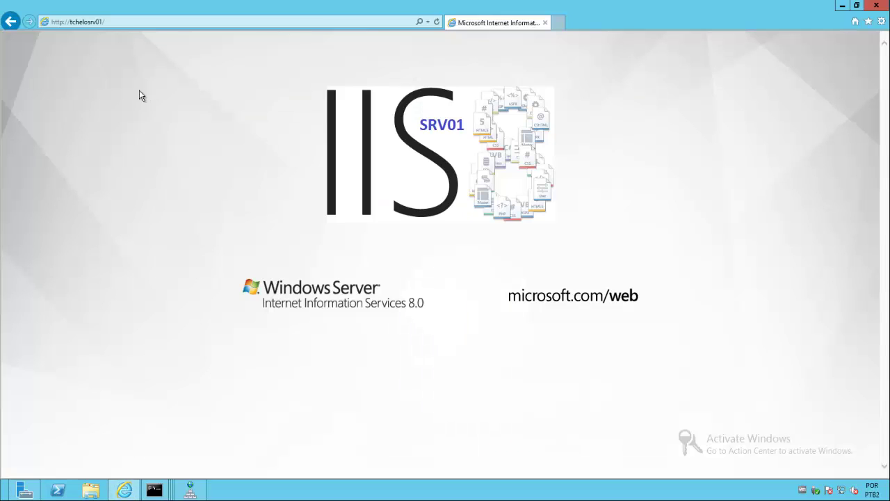
{"action": "left_click", "coordinate": [116, 22]}
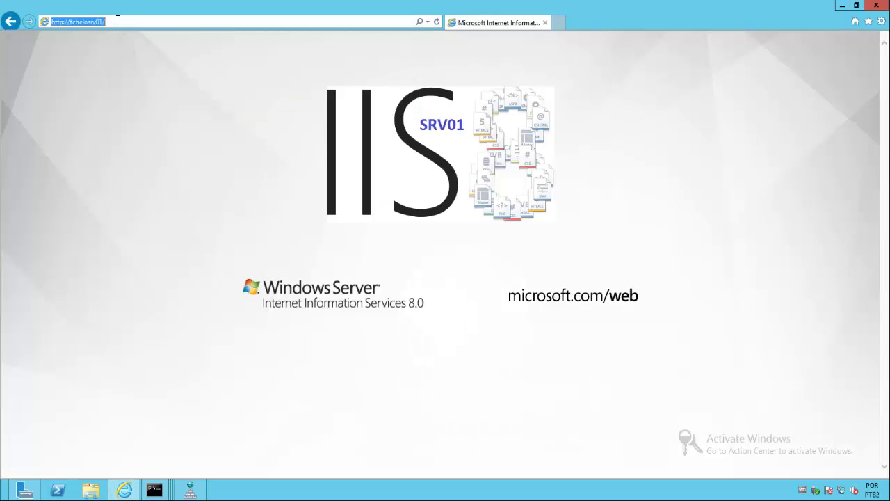
{"action": "type", "text": "cluster.tchelotv.com/"}
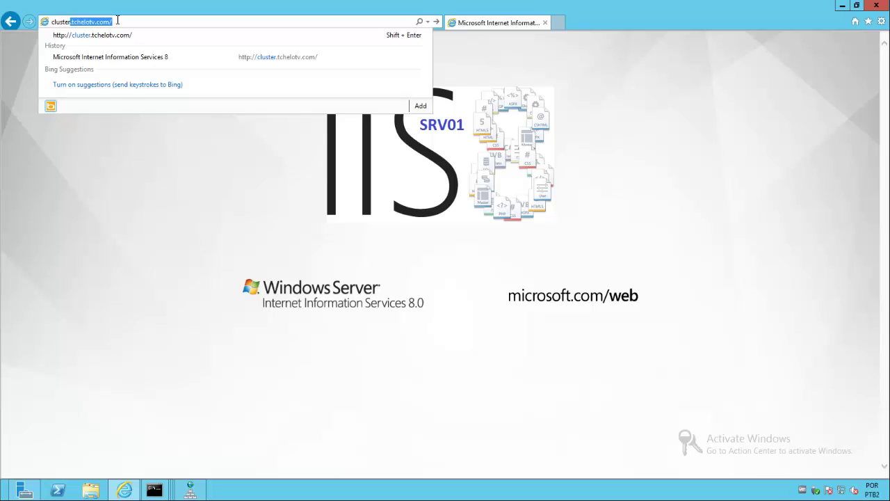
{"action": "key", "text": "Return"}
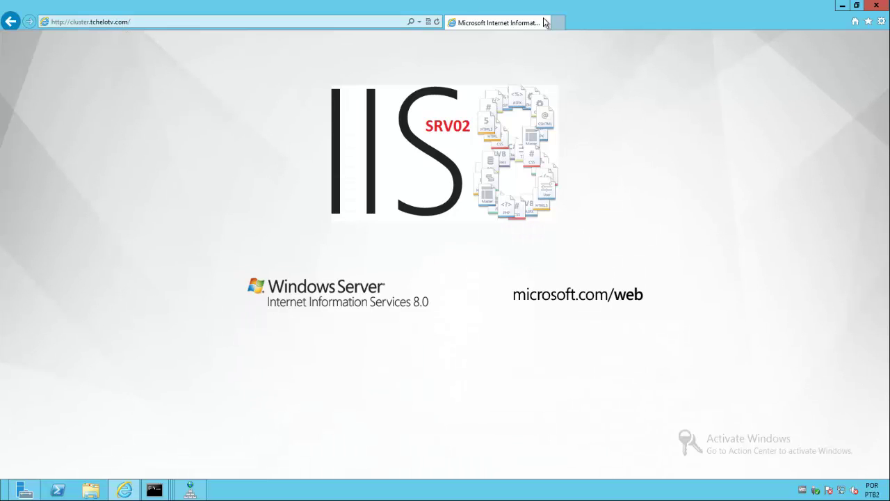
Close the browser window and launch a fresh Internet Explorer session from the Start screen
{"action": "left_click", "coordinate": [877, 6]}
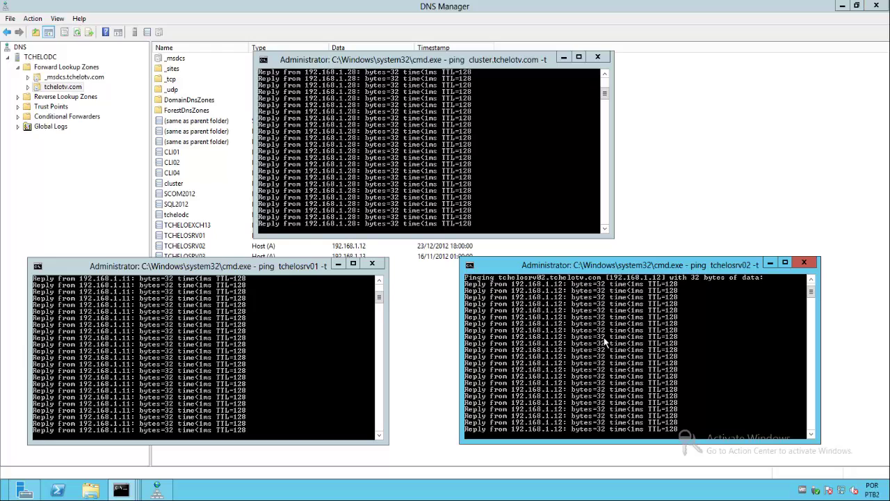
{"action": "mouse_move", "coordinate": [888, 494]}
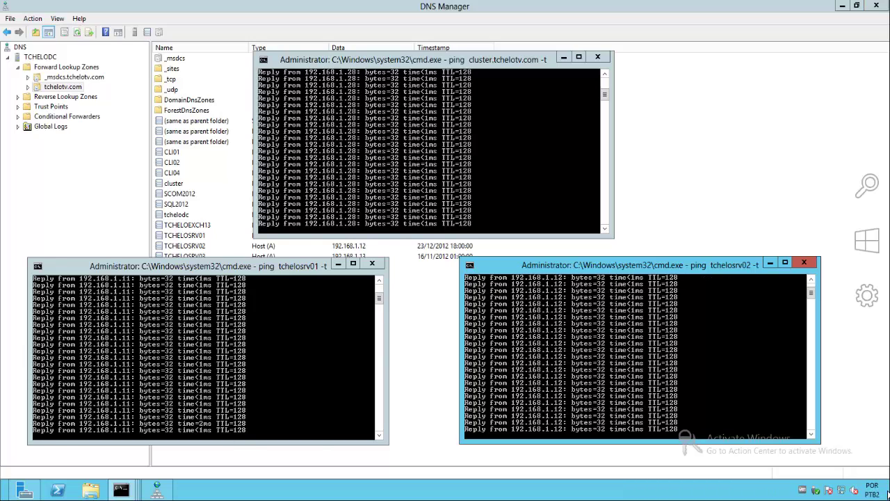
{"action": "left_click", "coordinate": [852, 234]}
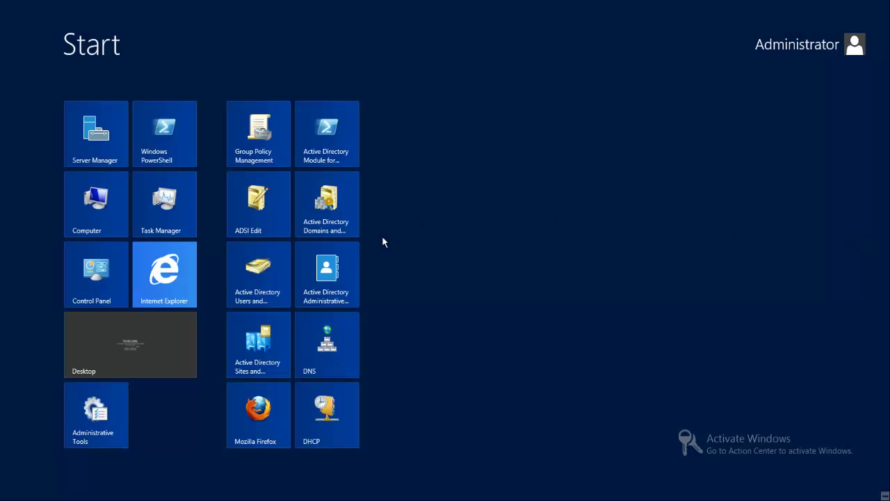
{"action": "left_click", "coordinate": [185, 266]}
Load cluster.tchelotv.com/ in the new Internet Explorer window to check which node serves the website
{"action": "left_click", "coordinate": [237, 23]}
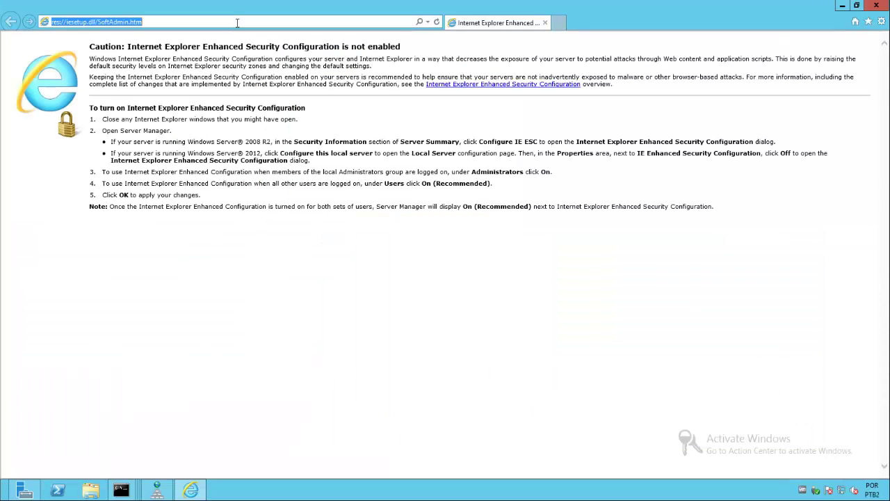
{"action": "type", "text": "clkuster"}
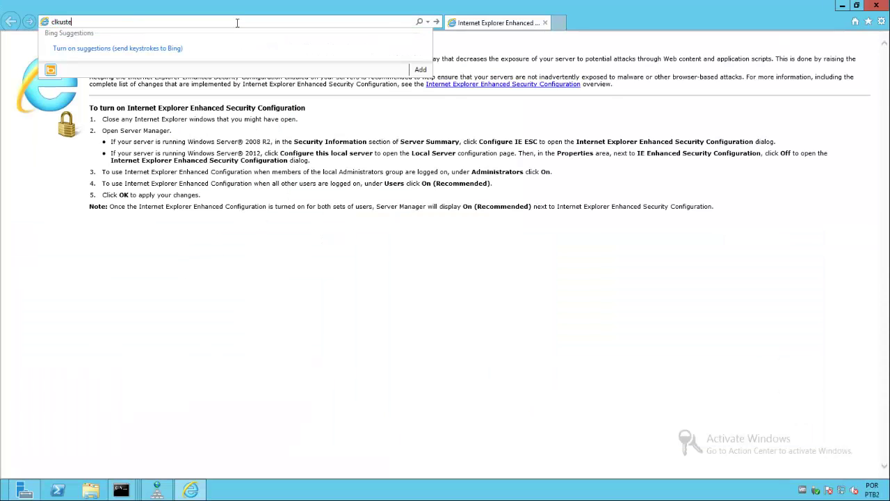
{"action": "key", "text": "BackSpace"}
{"action": "key", "text": "BackSpace"}
{"action": "key", "text": "BackSpace"}
{"action": "key", "text": "BackSpace"}
{"action": "key", "text": "BackSpace"}
{"action": "key", "text": "Down"}
{"action": "key", "text": "Return"}
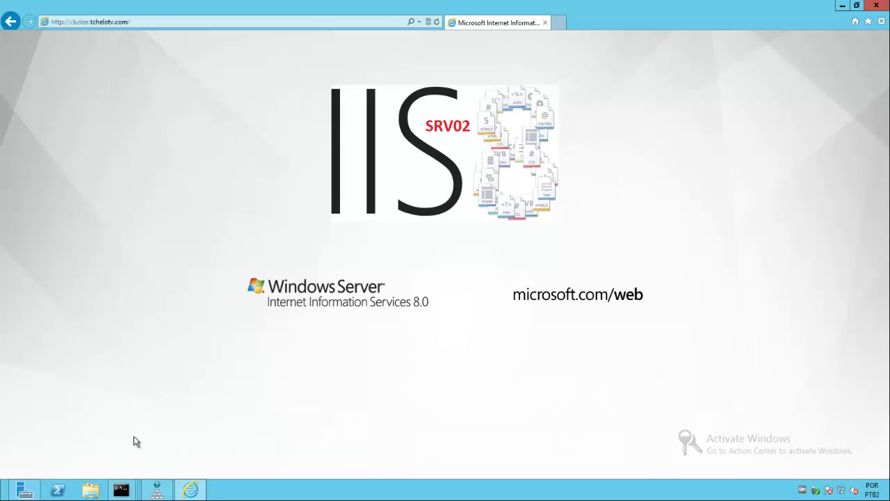
Bring the three Command Prompt ping windows in front of the browser to monitor the cluster and both nodes
{"action": "mouse_move", "coordinate": [121, 491]}
{"action": "left_click", "coordinate": [93, 450]}
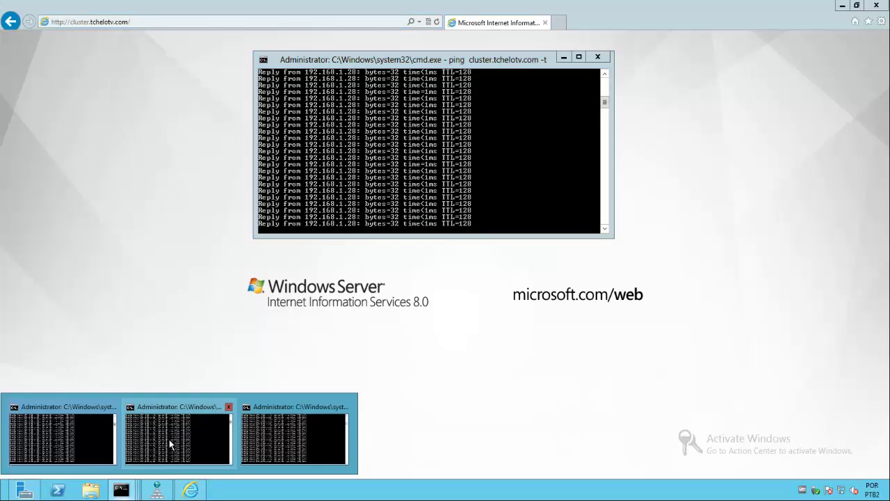
{"action": "left_click", "coordinate": [174, 448]}
{"action": "left_click", "coordinate": [285, 445]}
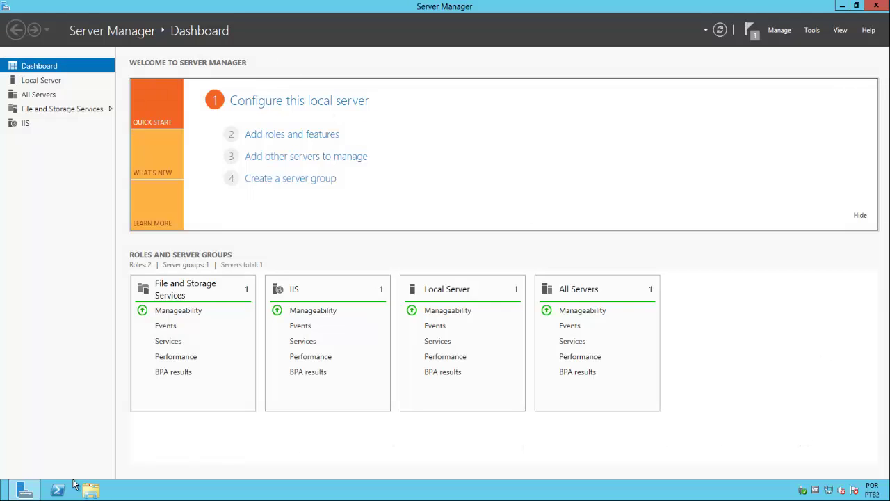
On the second node, open Network Connections with ncpa.cpl and disable the adapter Rede 192.168.1.12
{"action": "key", "text": "super+r"}
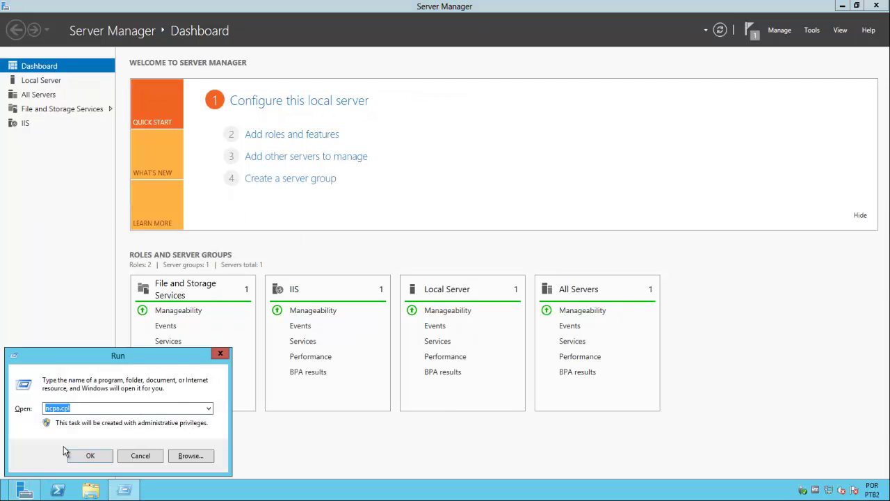
{"action": "key", "text": "Return"}
{"action": "left_click", "coordinate": [278, 151]}
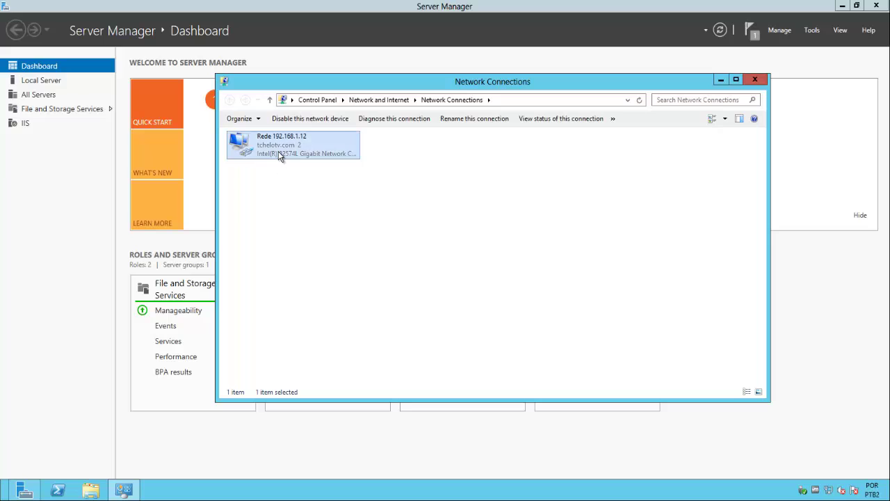
{"action": "right_click", "coordinate": [278, 151]}
{"action": "left_click", "coordinate": [304, 158]}
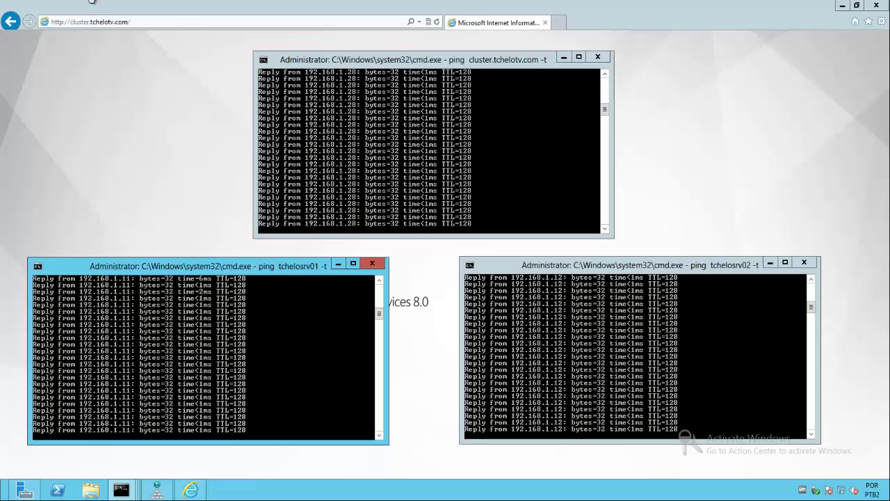
Check the tchelosrv02 ping window and reload cluster.tchelotv.com/ in Internet Explorer to test failover
{"action": "left_click", "coordinate": [630, 355]}
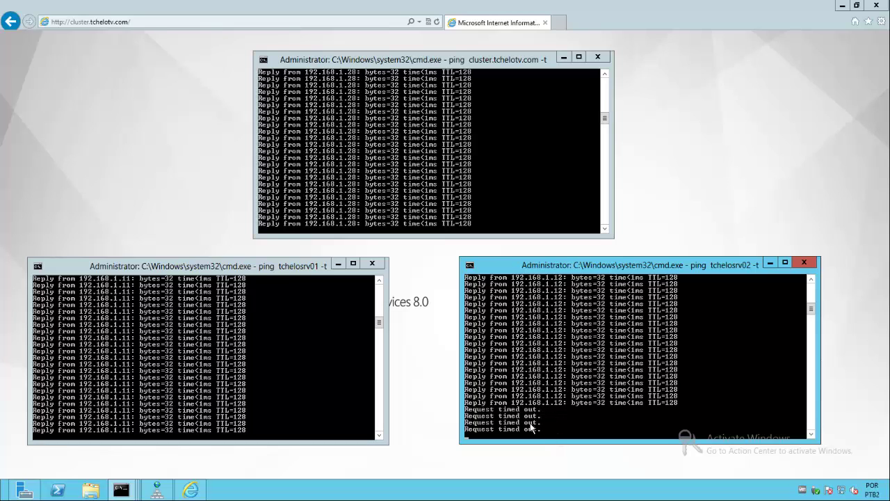
{"action": "left_click", "coordinate": [216, 23]}
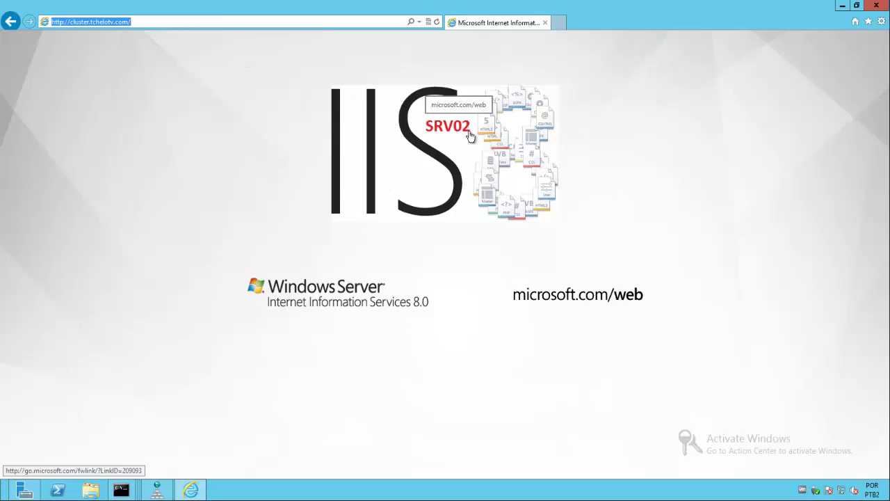
{"action": "left_click", "coordinate": [168, 22]}
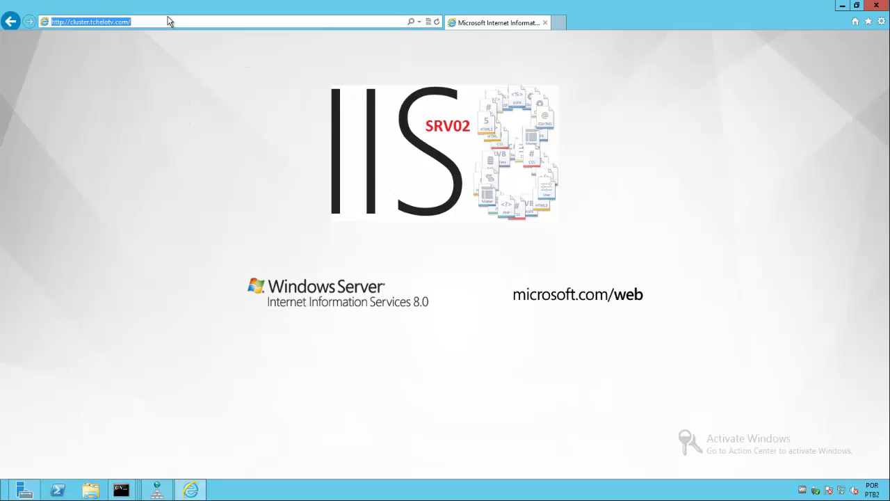
{"action": "key", "text": "Return"}
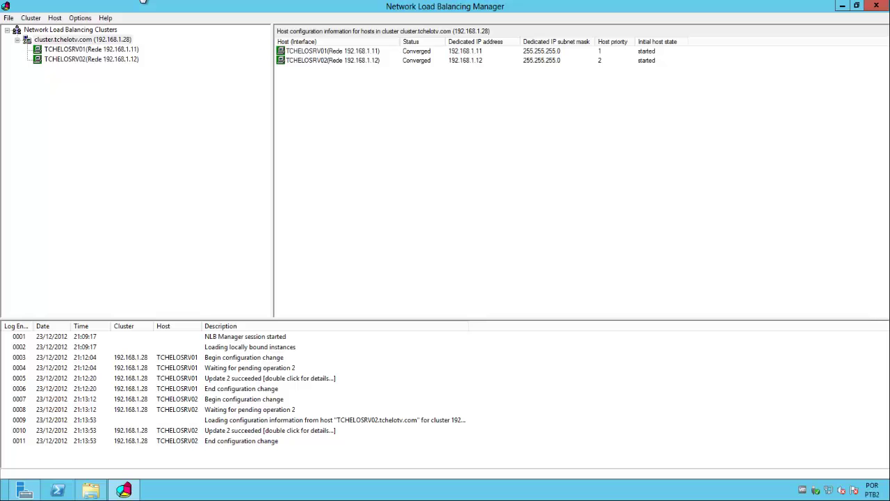
Switch to Network Load Balancing Manager and examine the host status of cluster.tchelotv.com, fitting the Host (Interface) column to its contents
{"action": "left_click", "coordinate": [84, 41]}
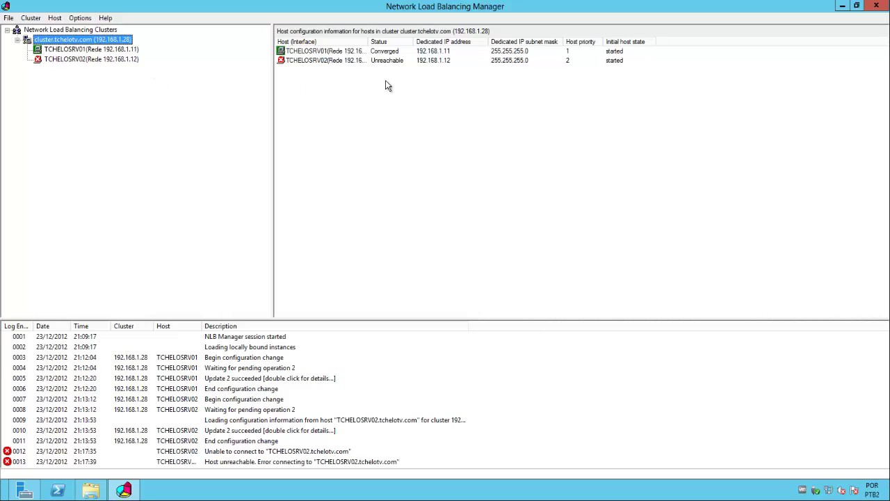
{"action": "double_click", "coordinate": [369, 42]}
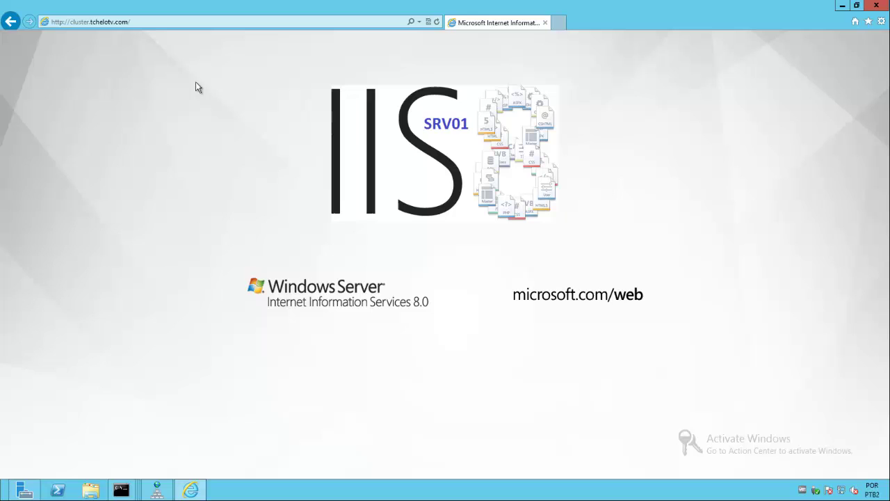
{"action": "left_click", "coordinate": [131, 23]}
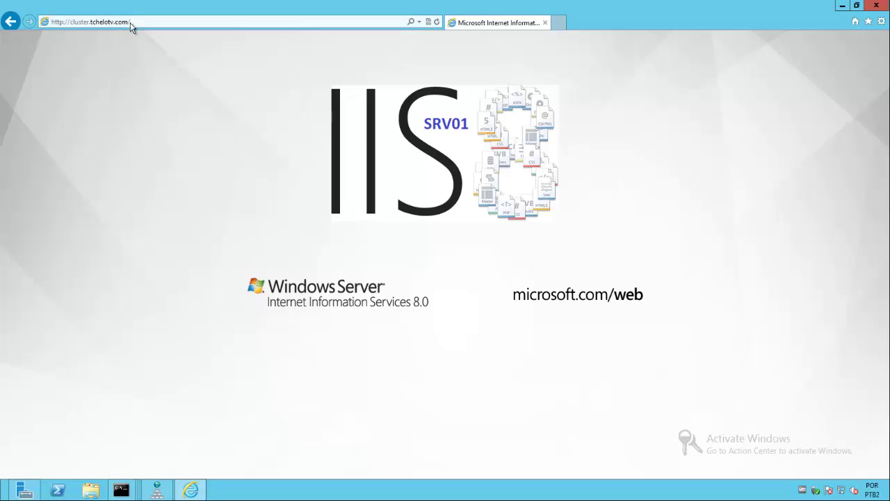
{"action": "left_click", "coordinate": [214, 32]}
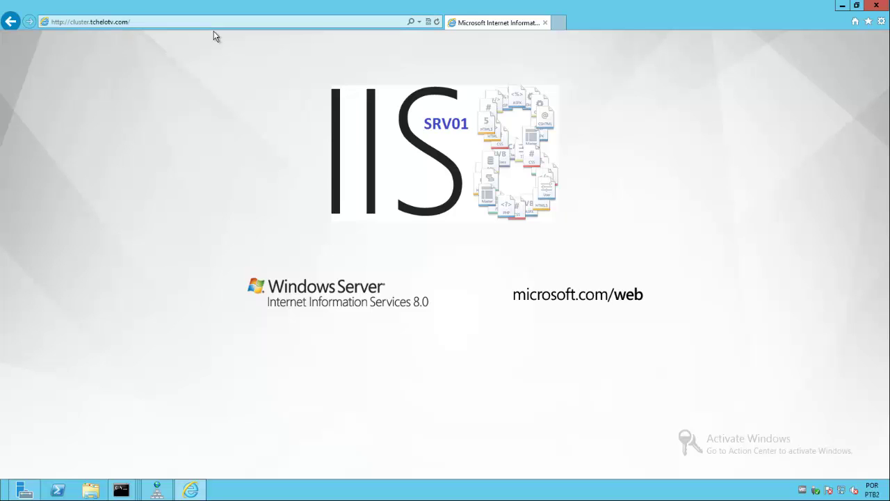
{"action": "left_click", "coordinate": [561, 23]}
{"action": "type", "text": "tchelo"}
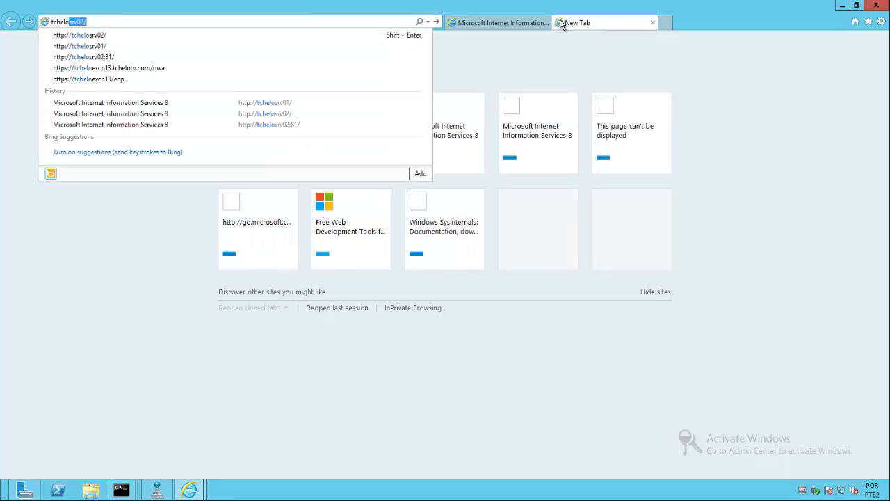
{"action": "key", "text": "Down"}
{"action": "key", "text": "Down"}
{"action": "key", "text": "Return"}
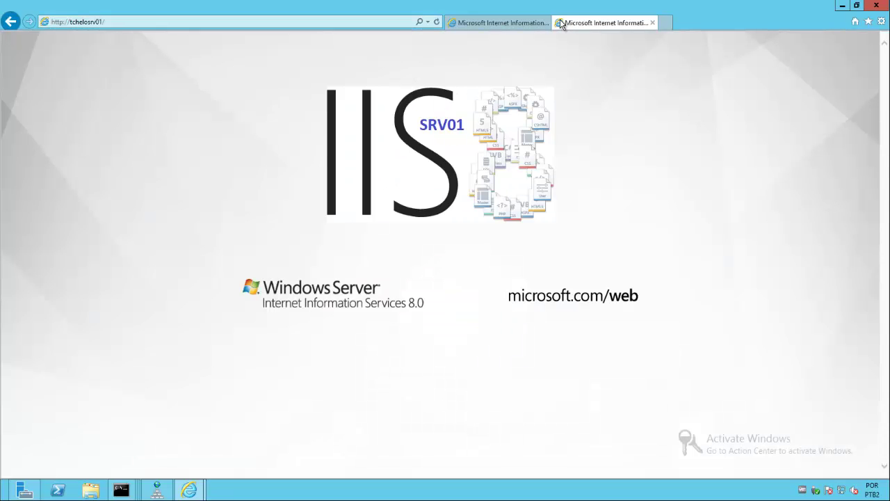
{"action": "key", "text": "ctrl+t"}
{"action": "type", "text": "tchelo"}
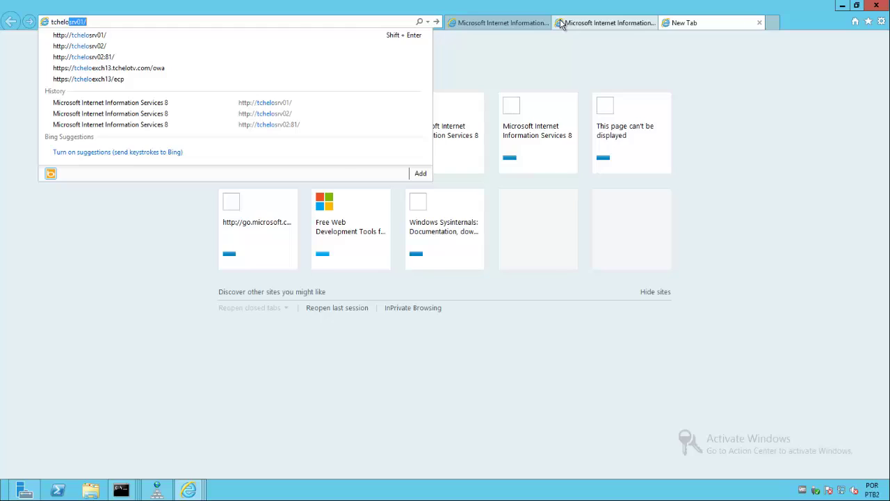
{"action": "key", "text": "Down"}
{"action": "key", "text": "Down"}
{"action": "key", "text": "Return"}
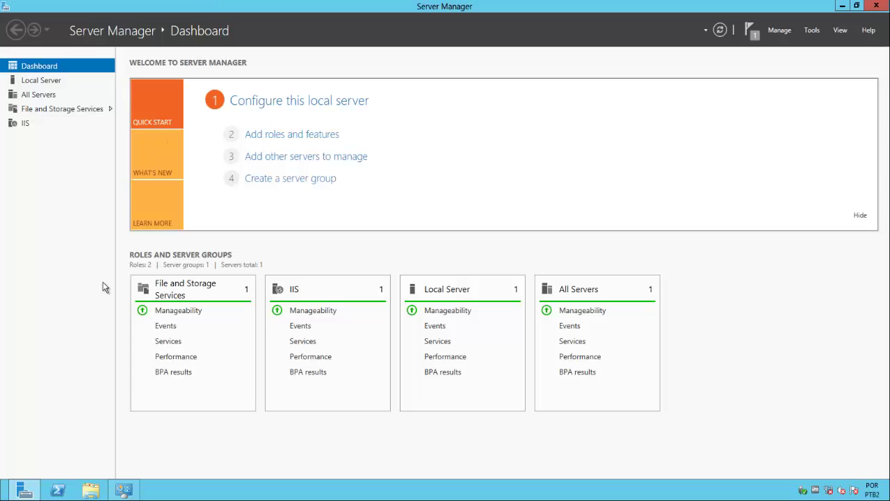
On the second node, enable the network adapter Rede 192.168.1.12 in Network Connections
{"action": "left_click", "coordinate": [125, 489]}
{"action": "right_click", "coordinate": [291, 149]}
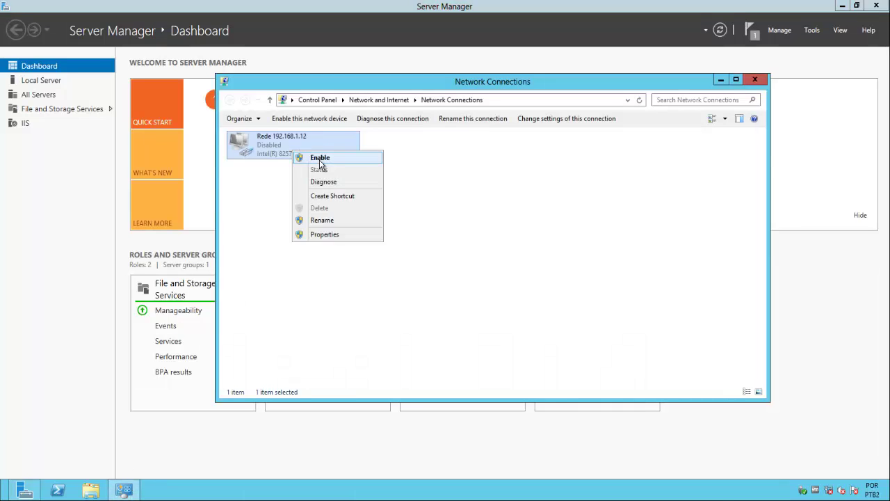
{"action": "left_click", "coordinate": [320, 160]}
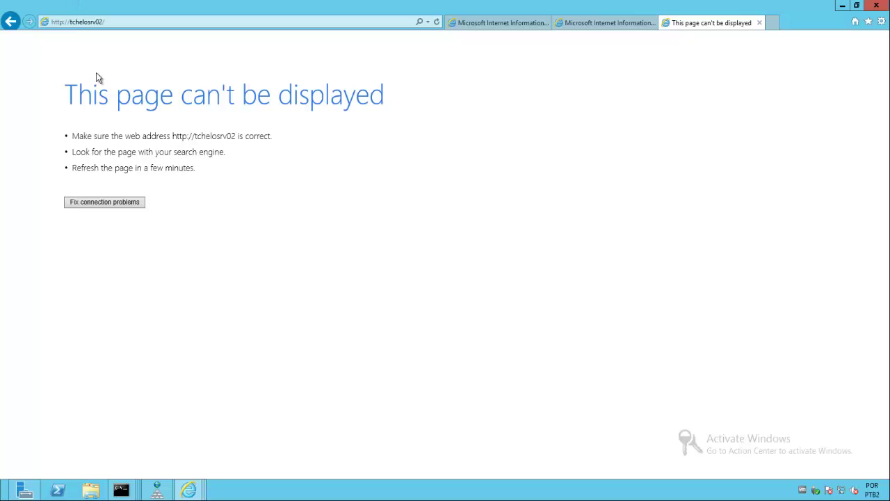
{"action": "mouse_move", "coordinate": [123, 480]}
{"action": "left_click", "coordinate": [79, 440]}
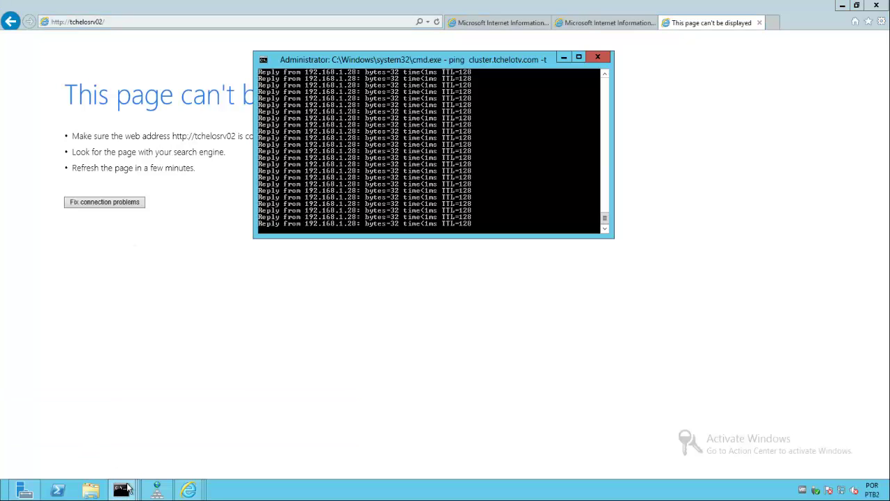
{"action": "left_click", "coordinate": [161, 446]}
{"action": "left_click", "coordinate": [254, 445]}
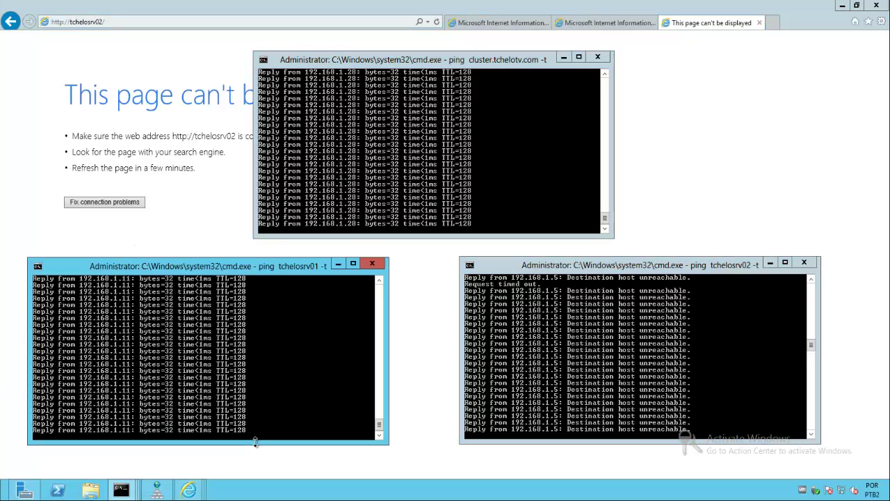
{"action": "left_click", "coordinate": [581, 372]}
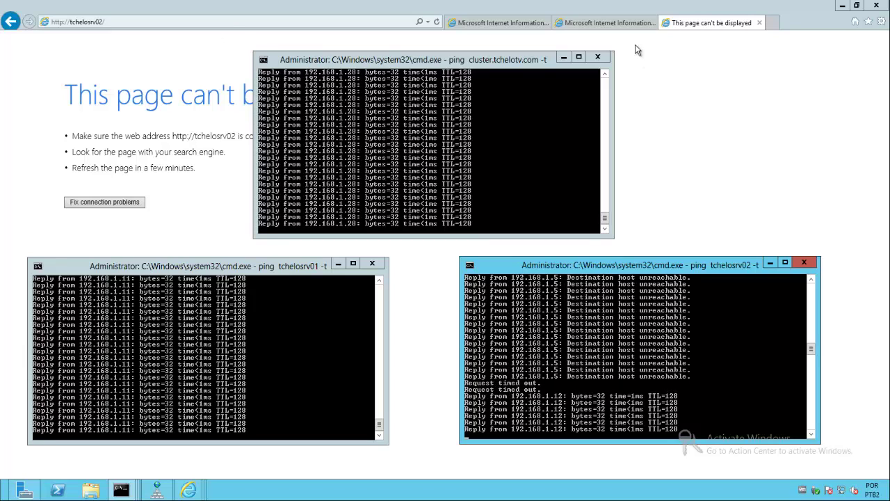
{"action": "left_click", "coordinate": [169, 22]}
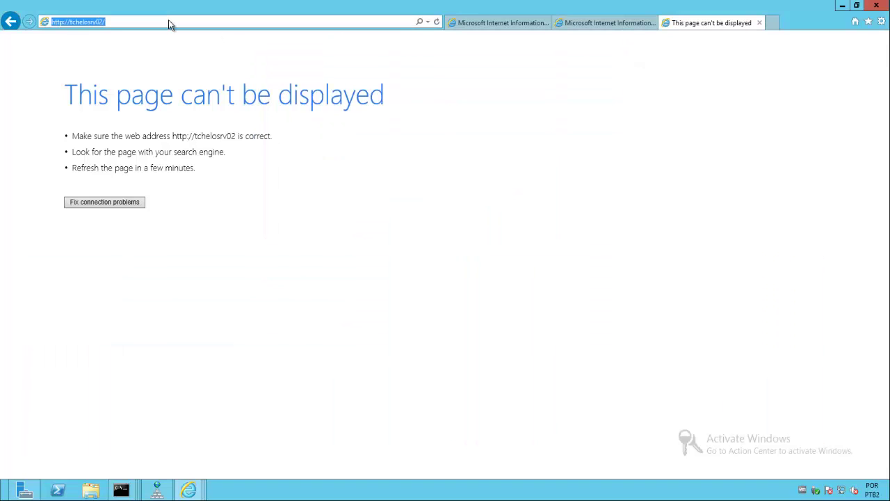
{"action": "key", "text": "Return"}
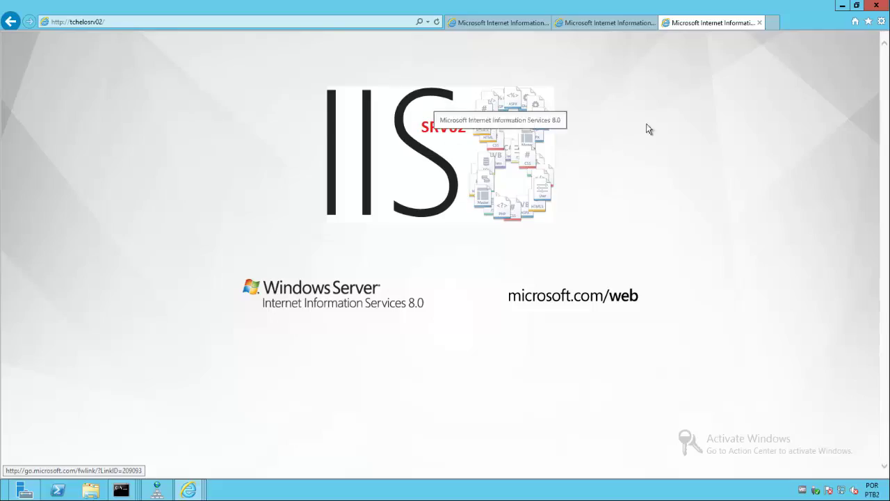